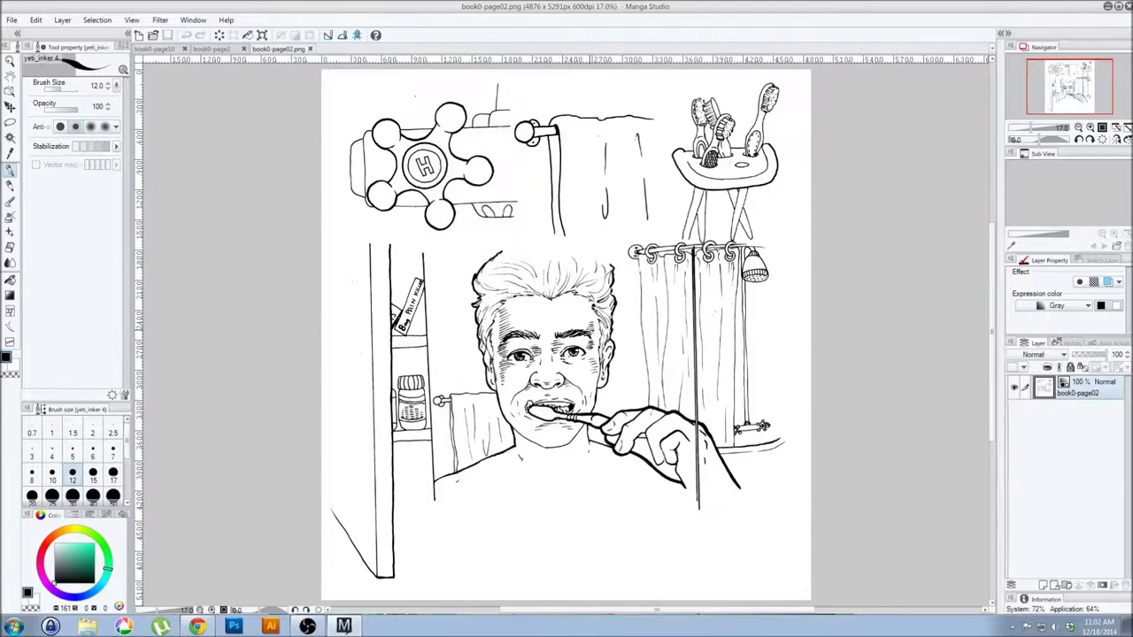
Scroll up and down through the open drawing
{"action": "scroll", "coordinate": [587, 328], "scroll_direction": "down", "scroll_amount": 2}
{"action": "scroll", "coordinate": [587, 329], "scroll_direction": "up", "scroll_amount": 3}
{"action": "scroll", "coordinate": [588, 328], "scroll_direction": "up", "scroll_amount": 2}
{"action": "scroll", "coordinate": [588, 328], "scroll_direction": "up", "scroll_amount": 2}
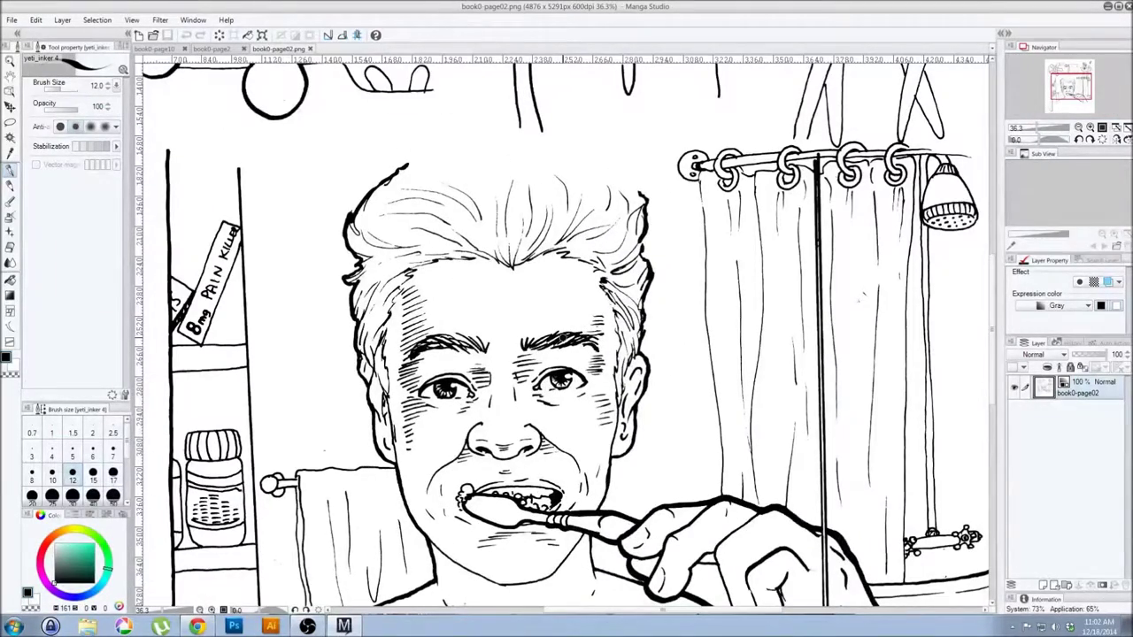
{"action": "scroll", "coordinate": [567, 354], "scroll_direction": "down", "scroll_amount": 1}
{"action": "scroll", "coordinate": [567, 354], "scroll_direction": "down", "scroll_amount": 2}
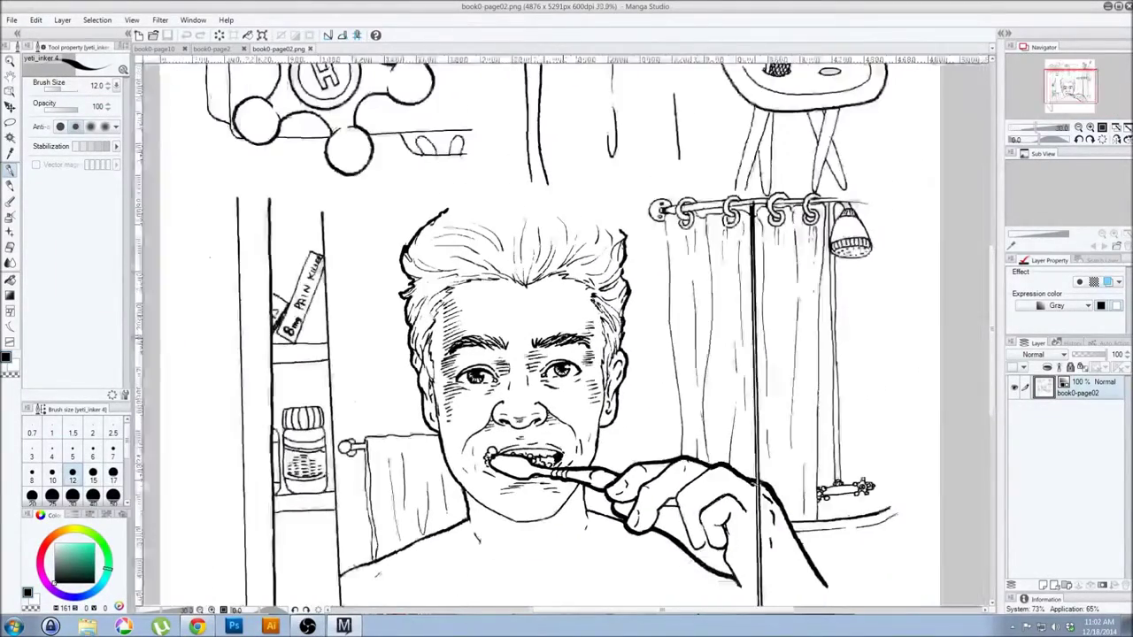
{"action": "scroll", "coordinate": [566, 354], "scroll_direction": "up", "scroll_amount": 1}
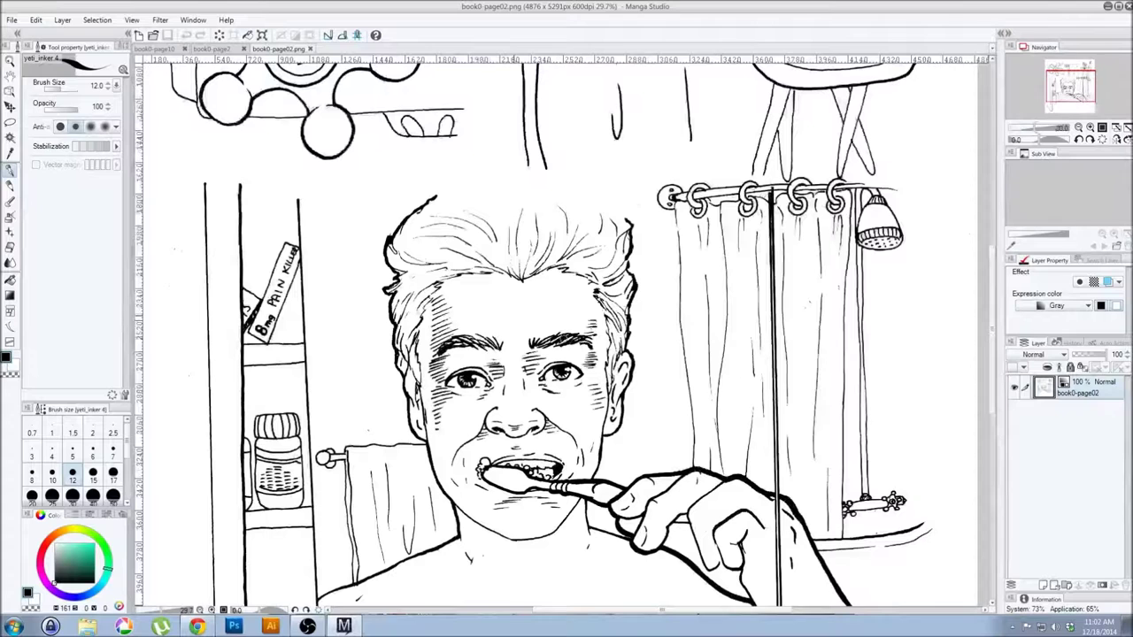
Browse the book0-page2 comic page, panning across its panels, speech bubbles and captions
{"action": "left_click", "coordinate": [223, 51]}
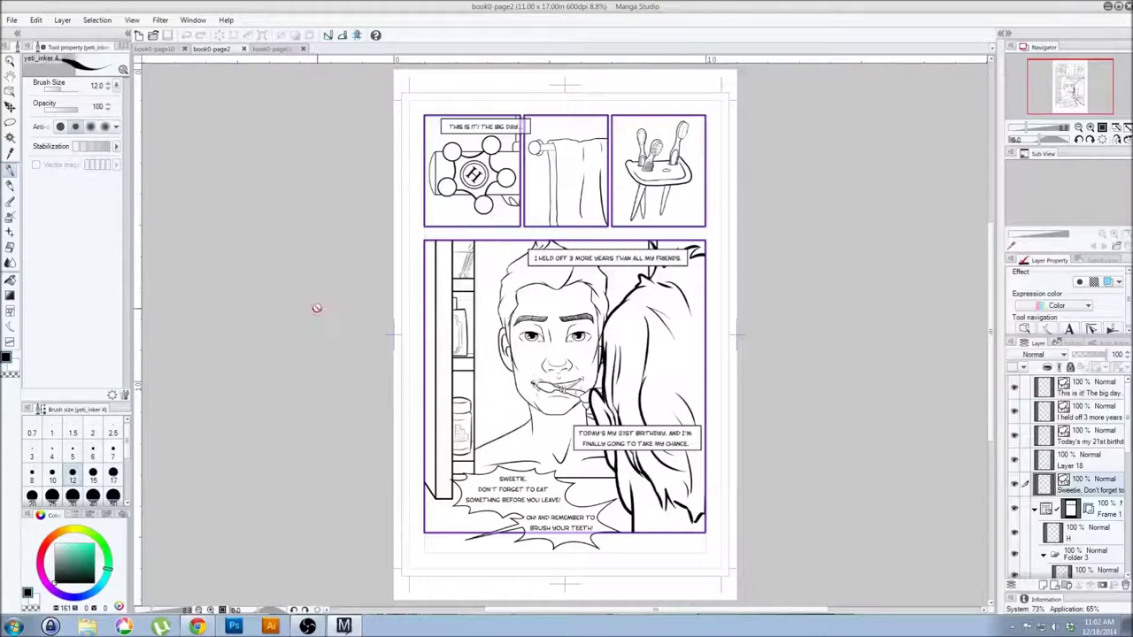
{"action": "scroll", "coordinate": [560, 329], "scroll_direction": "up", "scroll_amount": 2}
{"action": "scroll", "coordinate": [557, 329], "scroll_direction": "up", "scroll_amount": 1}
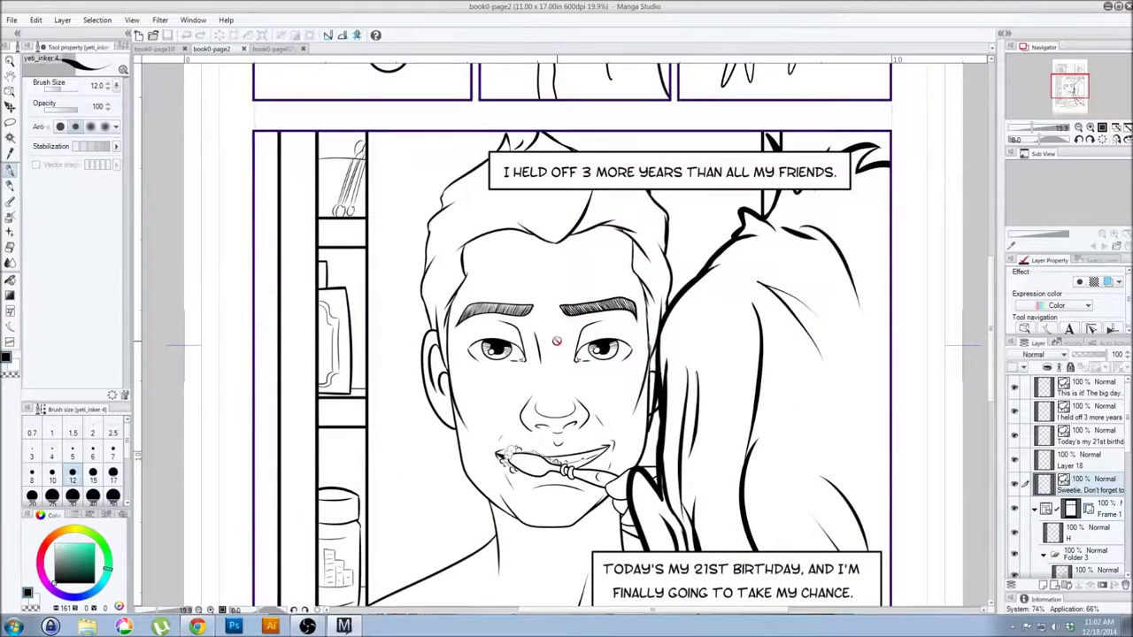
{"action": "left_click_drag", "start_coordinate": [433, 126], "coordinate": [424, 386]}
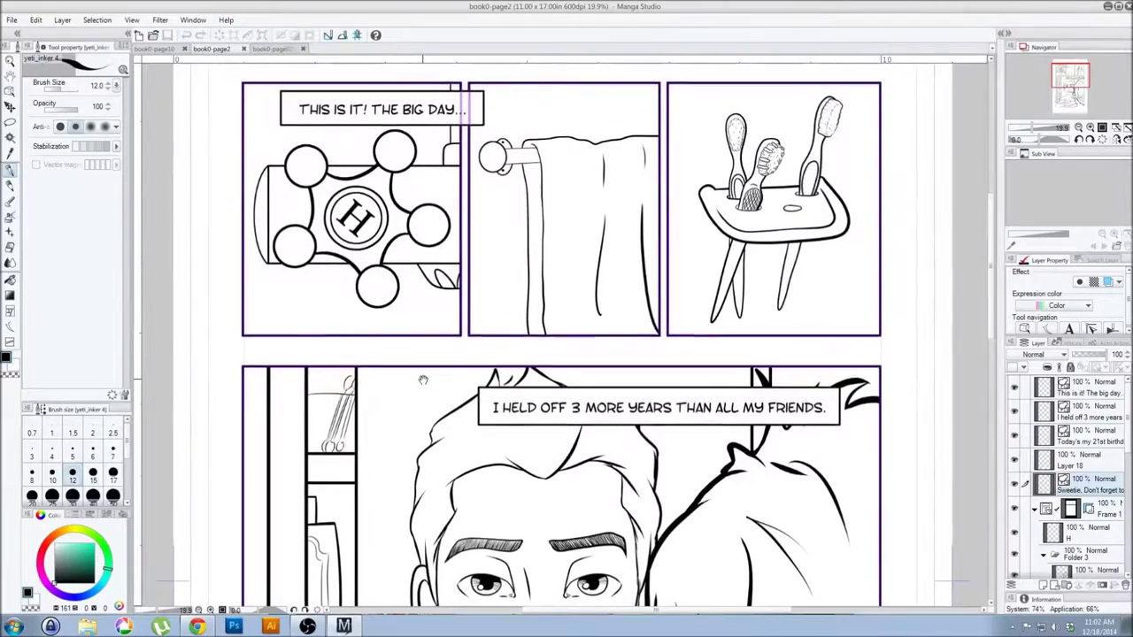
{"action": "left_click_drag", "start_coordinate": [424, 386], "coordinate": [398, 279]}
{"action": "scroll", "coordinate": [399, 279], "scroll_direction": "down", "scroll_amount": 2}
{"action": "scroll", "coordinate": [399, 314], "scroll_direction": "down", "scroll_amount": 2}
{"action": "scroll", "coordinate": [401, 367], "scroll_direction": "down", "scroll_amount": 3}
{"action": "scroll", "coordinate": [403, 421], "scroll_direction": "down", "scroll_amount": 1}
{"action": "mouse_move", "coordinate": [402, 421]}
{"action": "left_mouse_down"}
{"action": "mouse_move", "coordinate": [398, 317]}
{"action": "mouse_move", "coordinate": [395, 326]}
{"action": "left_mouse_up"}
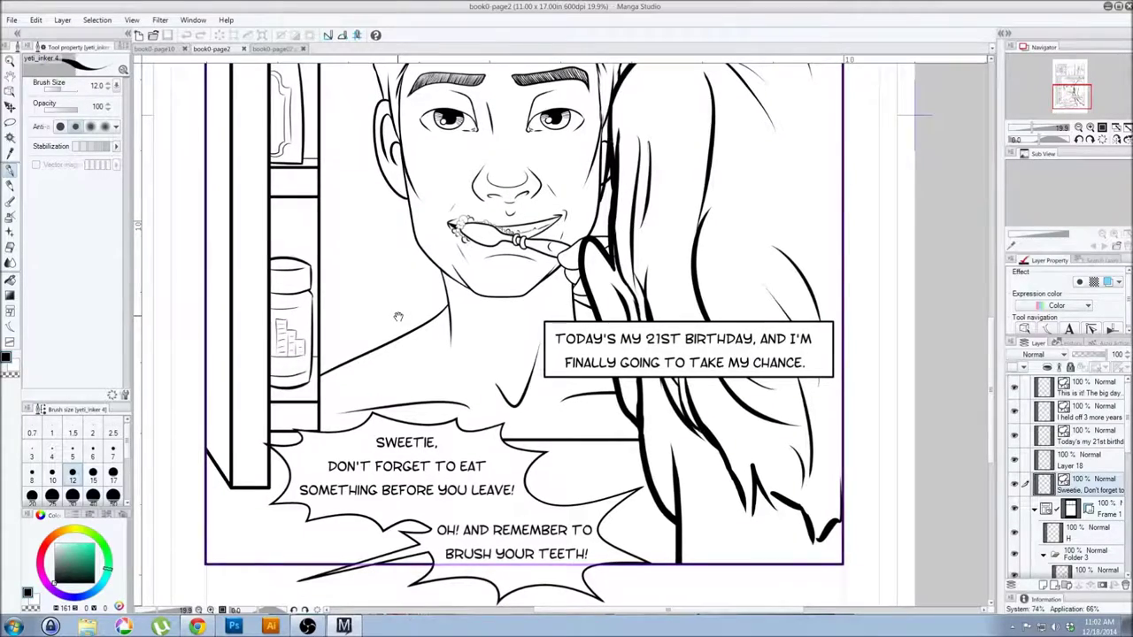
{"action": "left_click_drag", "start_coordinate": [395, 325], "coordinate": [414, 567]}
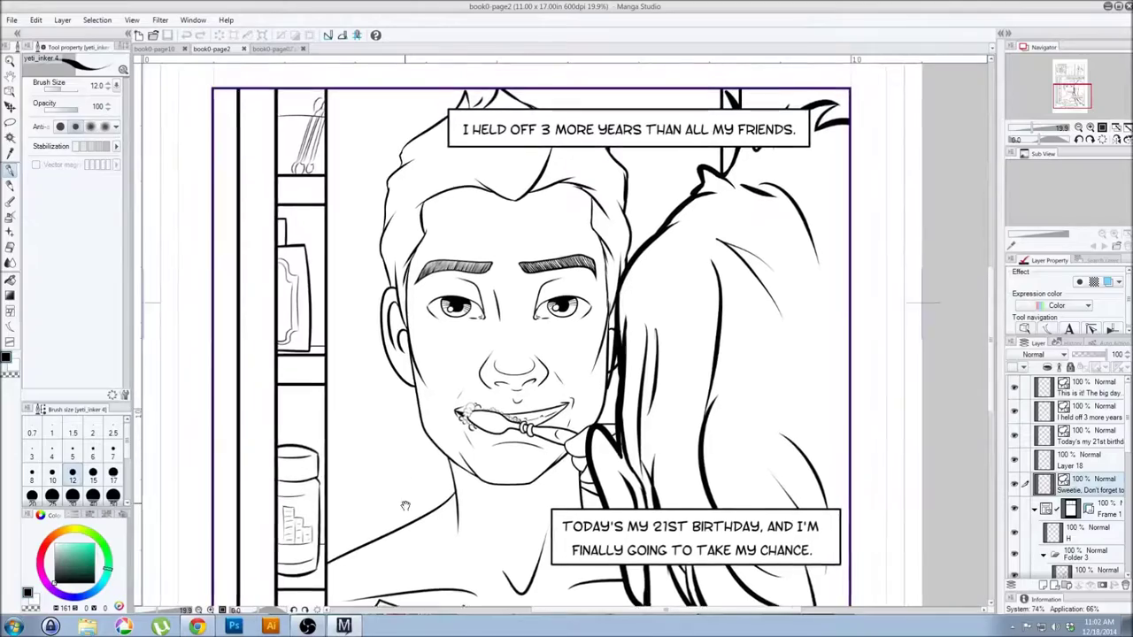
{"action": "left_click_drag", "start_coordinate": [430, 307], "coordinate": [437, 560]}
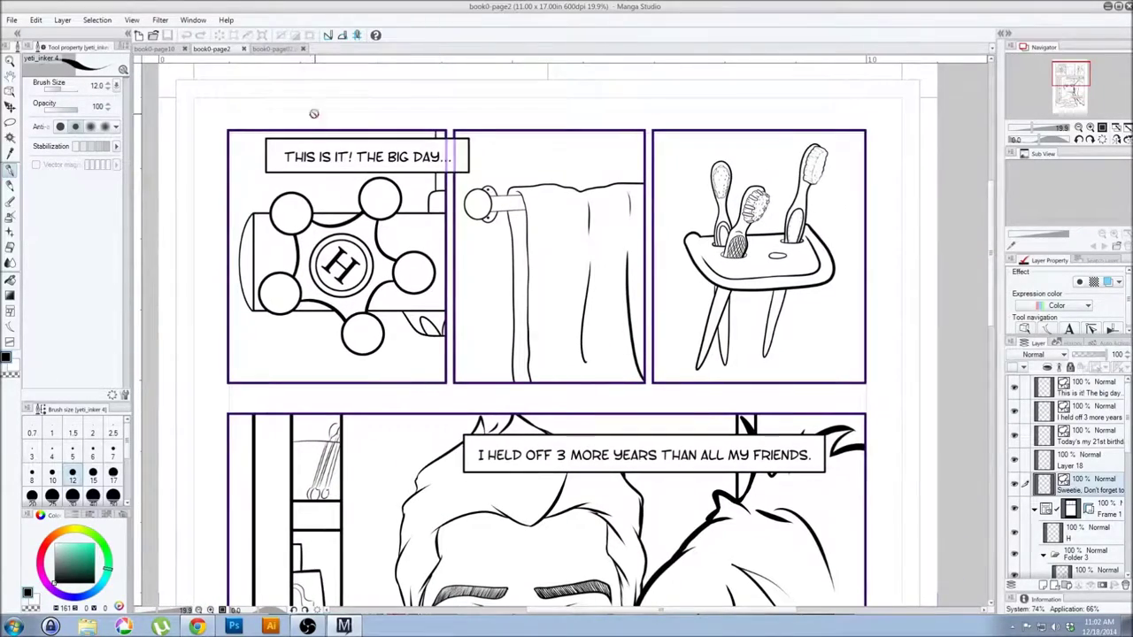
Return to the book0-page02.png pencil sketch canvas and select the inking pen
{"action": "left_click", "coordinate": [279, 49]}
{"action": "left_click_drag", "start_coordinate": [400, 405], "coordinate": [389, 632]}
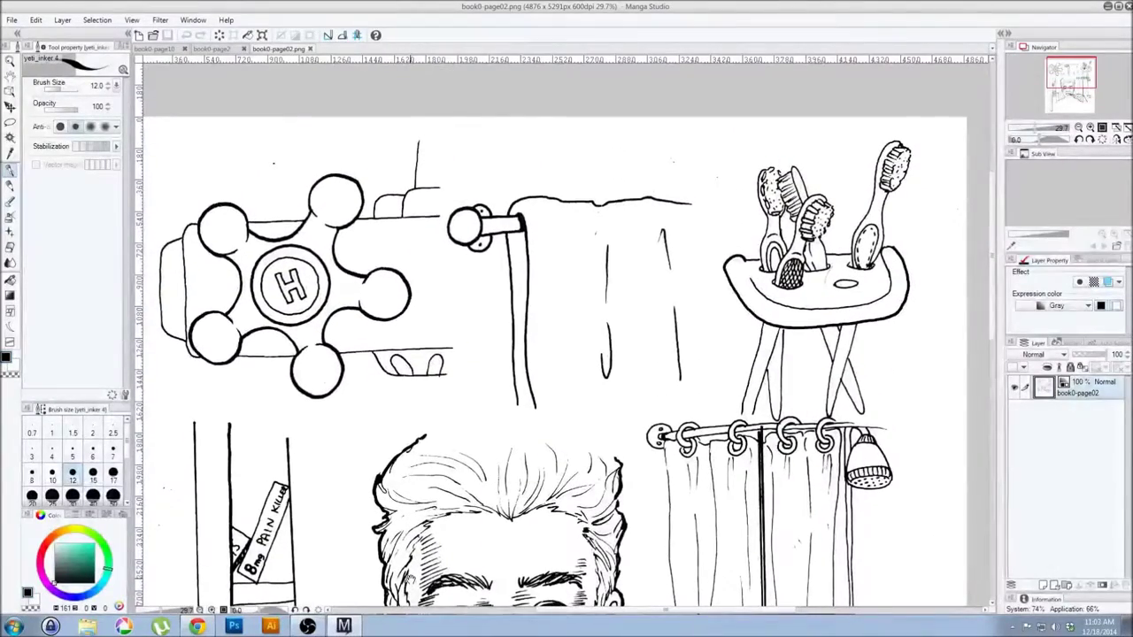
{"action": "scroll", "coordinate": [561, 334], "scroll_direction": "down", "scroll_amount": 3}
{"action": "scroll", "coordinate": [561, 335], "scroll_direction": "down", "scroll_amount": 3}
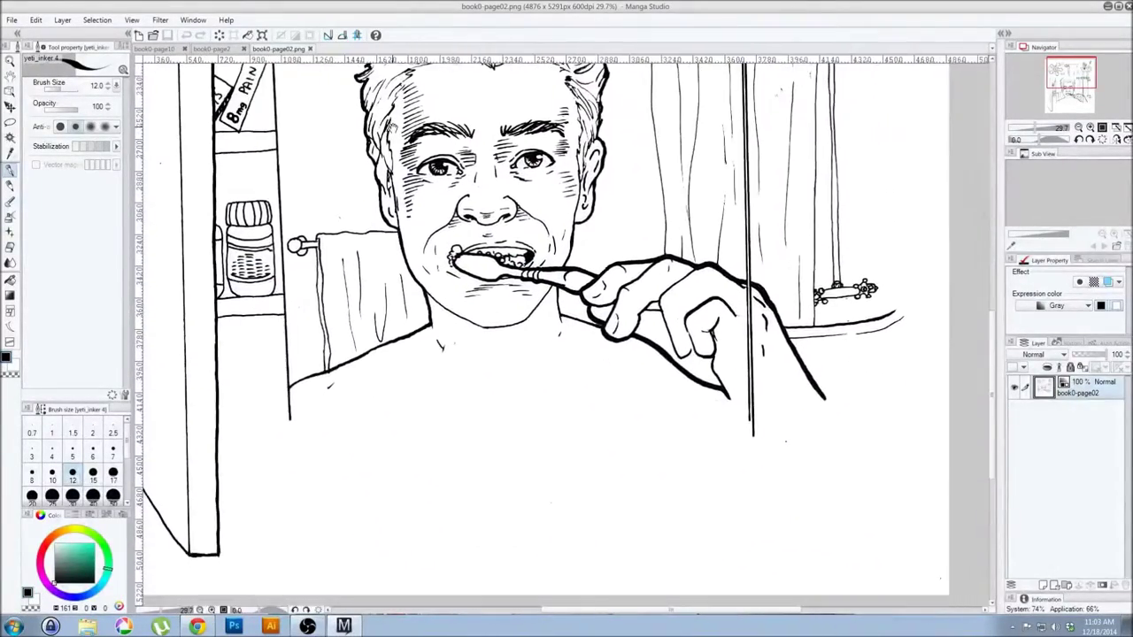
{"action": "scroll", "coordinate": [565, 334], "scroll_direction": "up", "scroll_amount": 1}
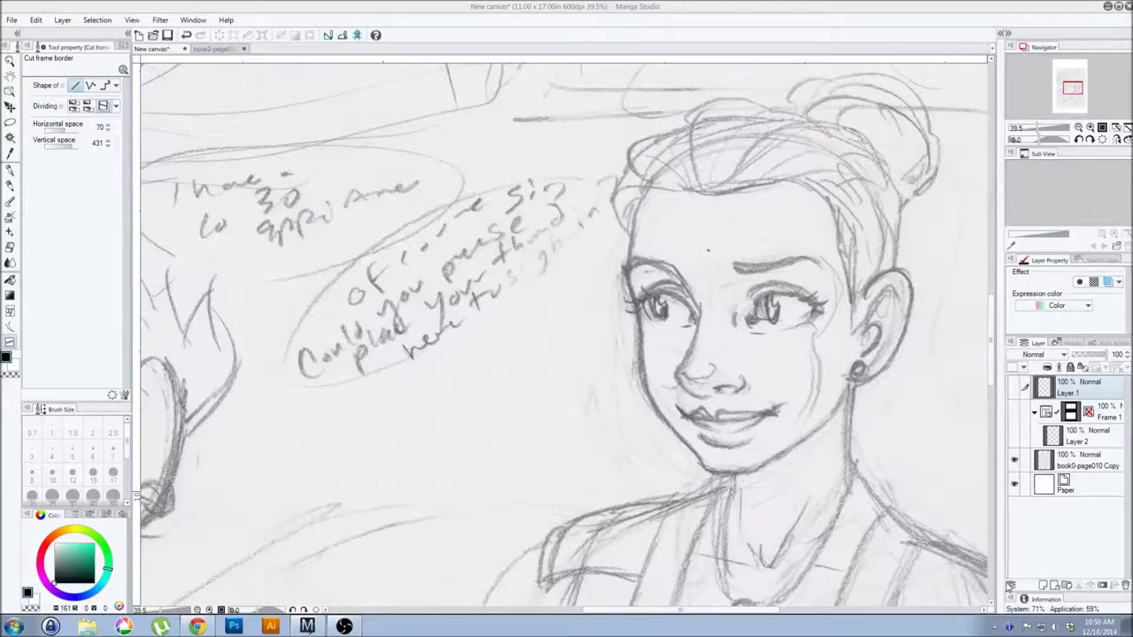
{"action": "left_click", "coordinate": [10, 173]}
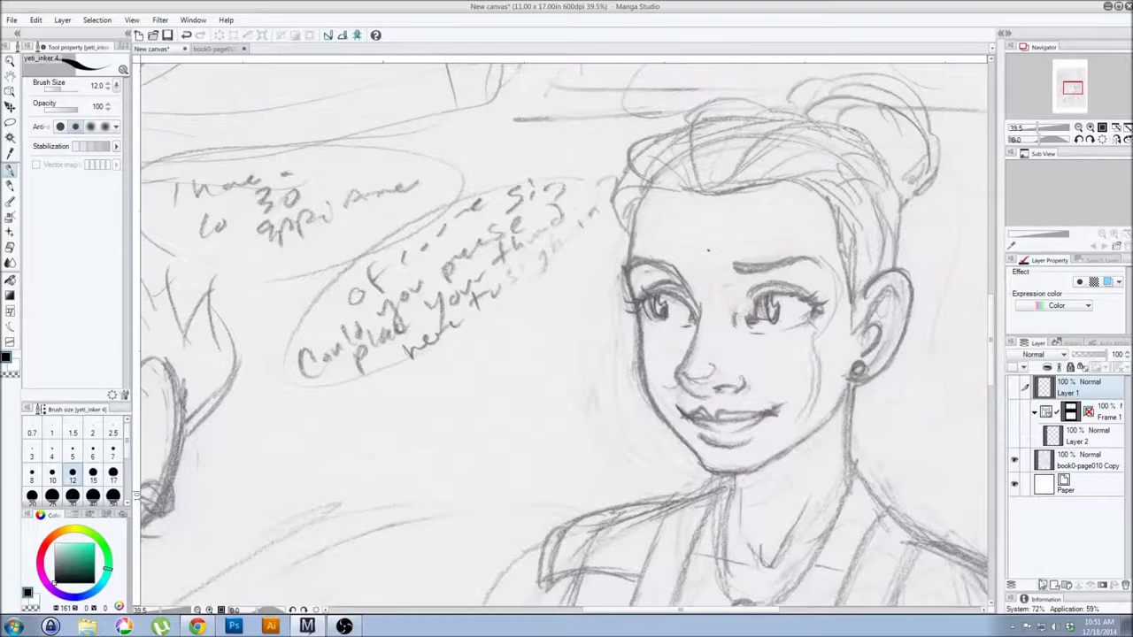
Add a new empty layer and make Layer 1 the inking layer, undoing a trial face stroke
{"action": "key", "text": "ctrl+shift+n"}
{"action": "left_click", "coordinate": [1062, 413]}
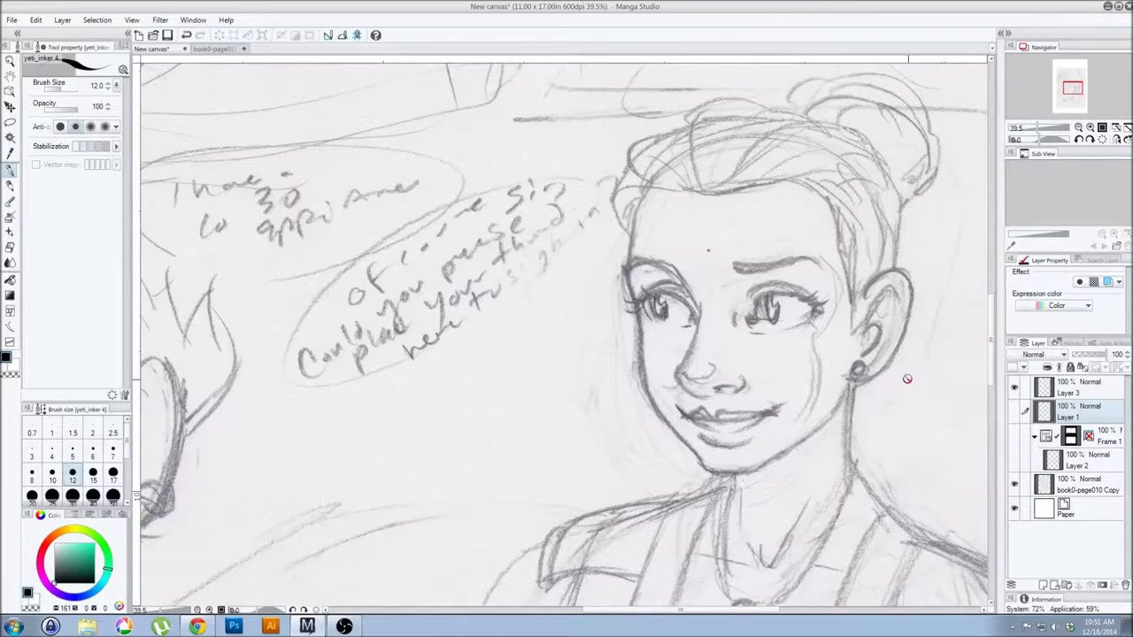
{"action": "scroll", "coordinate": [591, 221], "scroll_direction": "up", "scroll_amount": 1}
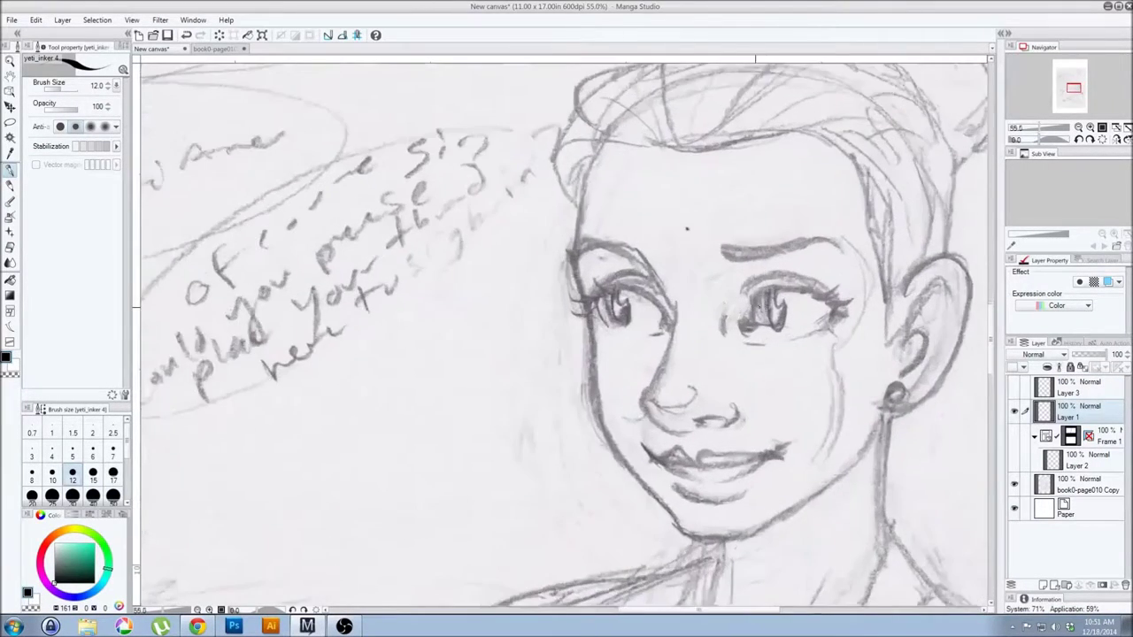
{"action": "scroll", "coordinate": [590, 204], "scroll_direction": "up", "scroll_amount": 1}
{"action": "mouse_move", "coordinate": [613, 67]}
{"action": "left_mouse_down"}
{"action": "mouse_move", "coordinate": [586, 133]}
{"action": "mouse_move", "coordinate": [602, 270]}
{"action": "mouse_move", "coordinate": [664, 416]}
{"action": "mouse_move", "coordinate": [733, 460]}
{"action": "mouse_move", "coordinate": [917, 335]}
{"action": "left_mouse_up"}
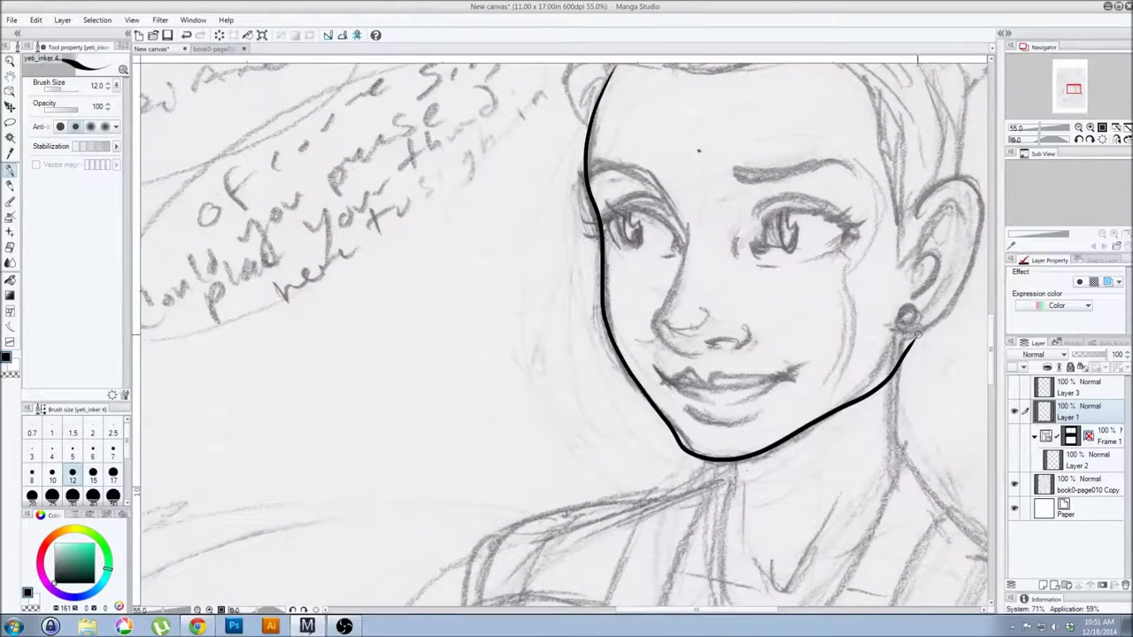
{"action": "key", "text": "ctrl+z"}
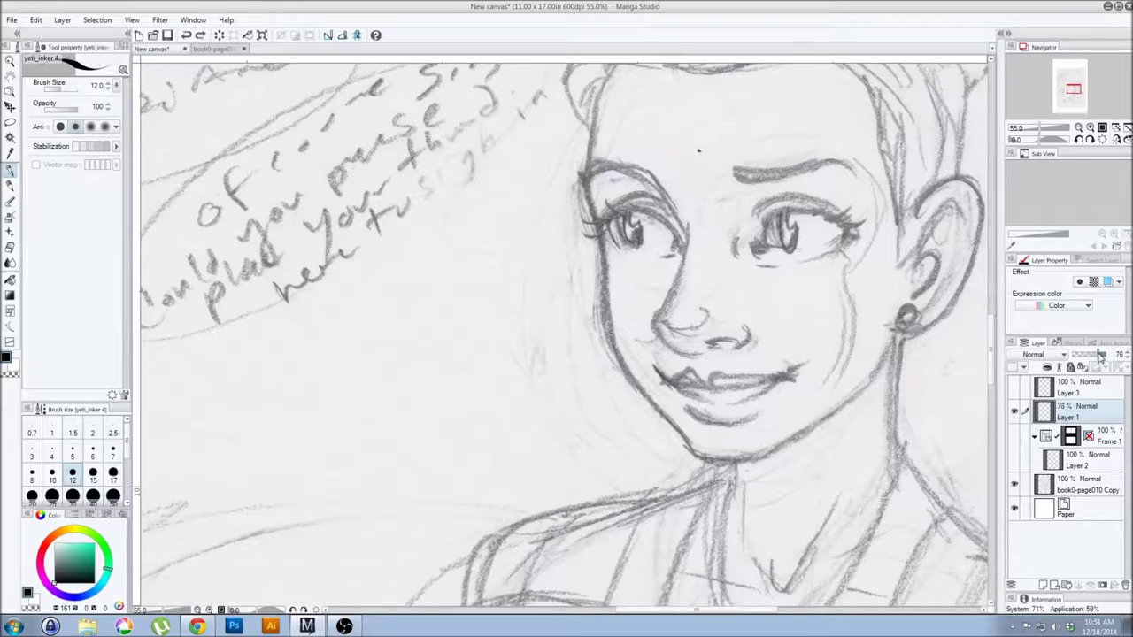
Fade the book0-page010 Copy sketch layer to 48% opacity
{"action": "left_click", "coordinate": [1076, 489]}
{"action": "left_click_drag", "start_coordinate": [1108, 354], "coordinate": [1091, 354]}
{"action": "left_click", "coordinate": [1071, 412]}
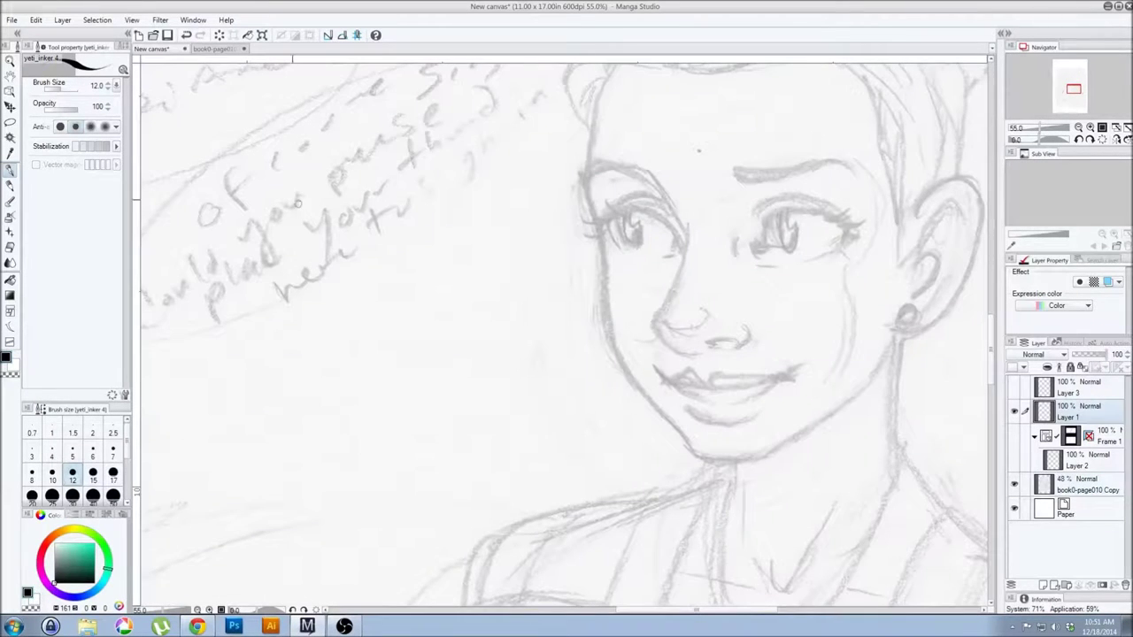
Adjust line stabilization, then ink the nose curve and both nostrils
{"action": "left_click", "coordinate": [117, 147]}
{"action": "mouse_move", "coordinate": [686, 223]}
{"action": "left_mouse_down"}
{"action": "mouse_move", "coordinate": [653, 318]}
{"action": "mouse_move", "coordinate": [670, 336]}
{"action": "left_mouse_up"}
{"action": "key", "text": "ctrl+z"}
{"action": "key", "text": "ctrl+z"}
{"action": "left_click_drag", "start_coordinate": [687, 221], "coordinate": [652, 333]}
{"action": "key", "text": "ctrl+z"}
{"action": "left_click_drag", "start_coordinate": [687, 222], "coordinate": [699, 358]}
{"action": "key", "text": "ctrl+z"}
{"action": "mouse_move", "coordinate": [686, 221]}
{"action": "left_mouse_down"}
{"action": "mouse_move", "coordinate": [695, 361]}
{"action": "mouse_move", "coordinate": [705, 361]}
{"action": "left_mouse_up"}
{"action": "left_click_drag", "start_coordinate": [741, 320], "coordinate": [740, 351]}
{"action": "left_click_drag", "start_coordinate": [702, 309], "coordinate": [662, 317]}
Ink the full face outline down to the ear, the mouth line and both lips
{"action": "mouse_move", "coordinate": [608, 77]}
{"action": "left_mouse_down"}
{"action": "mouse_move", "coordinate": [598, 241]}
{"action": "mouse_move", "coordinate": [637, 386]}
{"action": "mouse_move", "coordinate": [725, 467]}
{"action": "mouse_move", "coordinate": [899, 317]}
{"action": "left_mouse_up"}
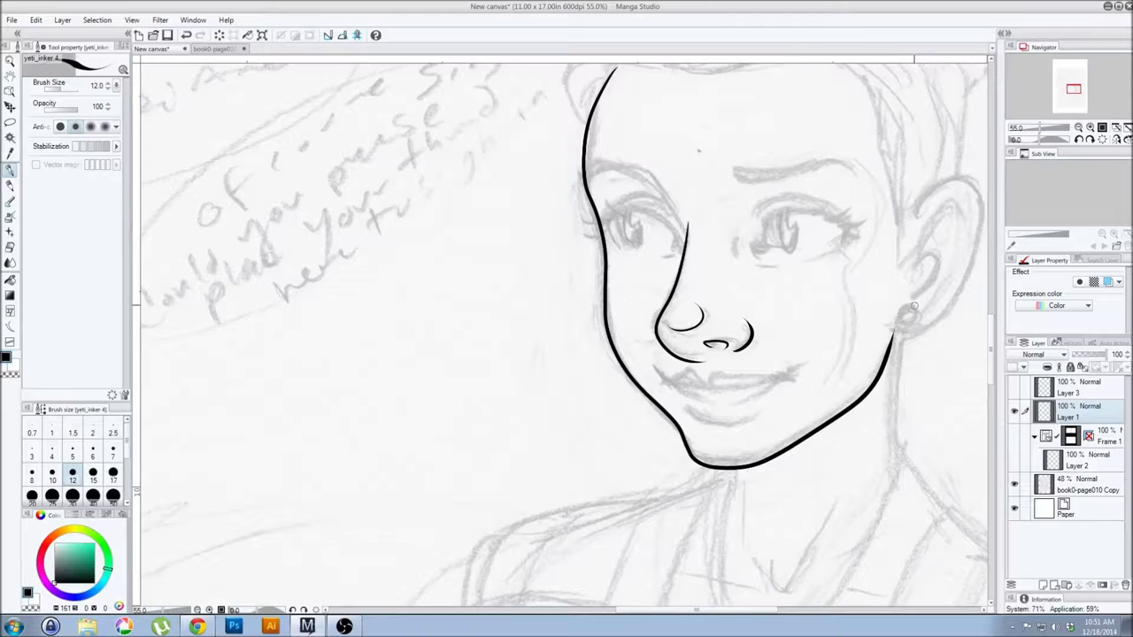
{"action": "left_click_drag", "start_coordinate": [663, 370], "coordinate": [800, 381]}
{"action": "key", "text": "ctrl+z"}
{"action": "left_click_drag", "start_coordinate": [653, 366], "coordinate": [800, 381]}
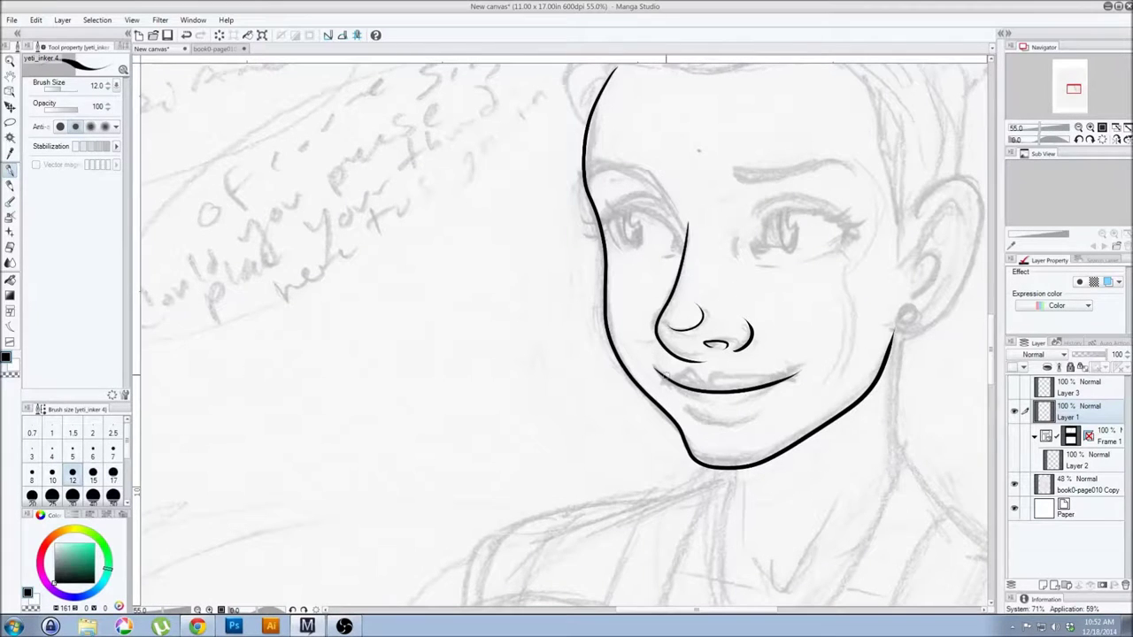
{"action": "key", "text": "ctrl+z"}
{"action": "left_click_drag", "start_coordinate": [659, 375], "coordinate": [797, 379]}
{"action": "mouse_move", "coordinate": [684, 404]}
{"action": "left_mouse_down"}
{"action": "mouse_move", "coordinate": [764, 409]}
{"action": "mouse_move", "coordinate": [779, 397]}
{"action": "left_mouse_up"}
{"action": "key", "text": "ctrl+z"}
{"action": "key", "text": "ctrl+z"}
{"action": "left_click_drag", "start_coordinate": [680, 403], "coordinate": [768, 407]}
{"action": "left_click_drag", "start_coordinate": [671, 378], "coordinate": [800, 382]}
Ink the right eyebrow with a hooked tip, the upper eyelid and the iris
{"action": "left_click_drag", "start_coordinate": [748, 233], "coordinate": [760, 332]}
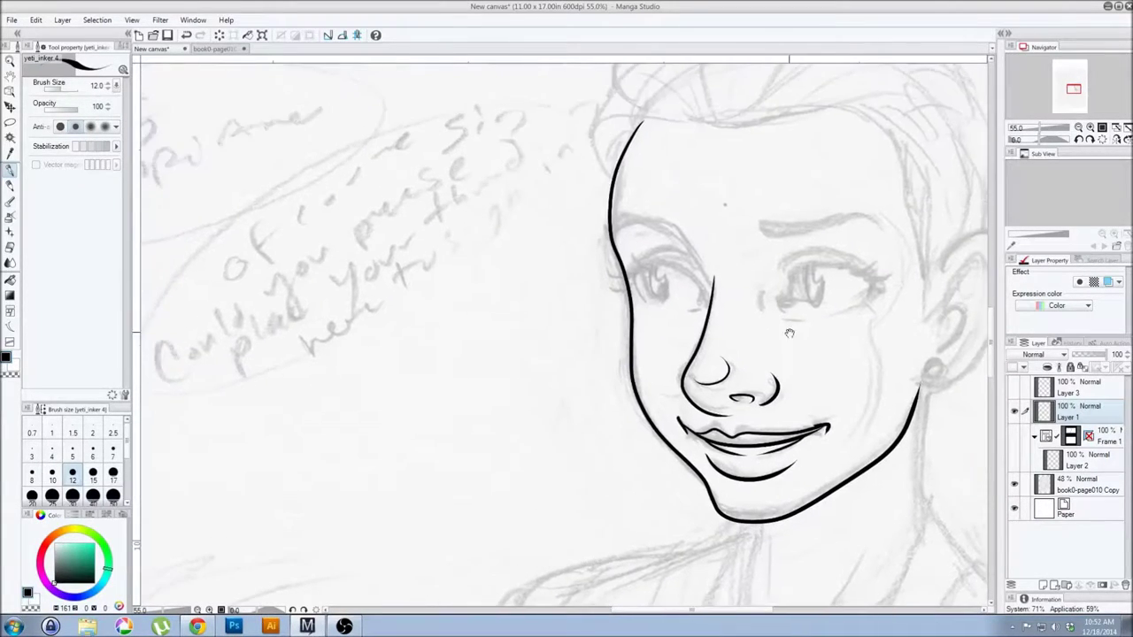
{"action": "left_click_drag", "start_coordinate": [745, 280], "coordinate": [874, 288]}
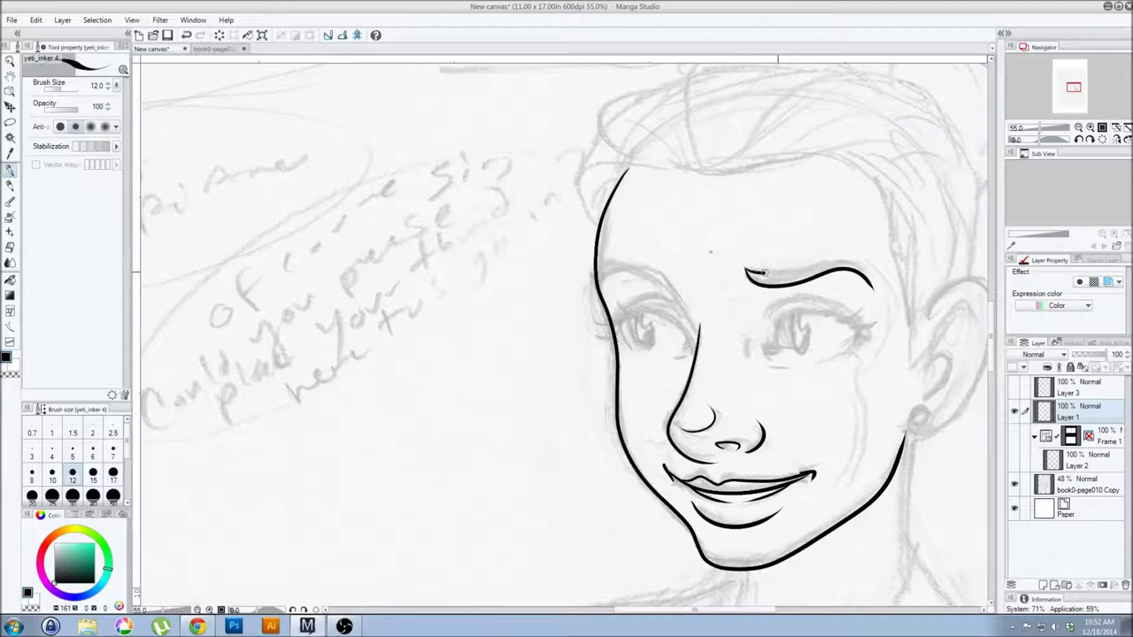
{"action": "left_click_drag", "start_coordinate": [763, 273], "coordinate": [882, 292]}
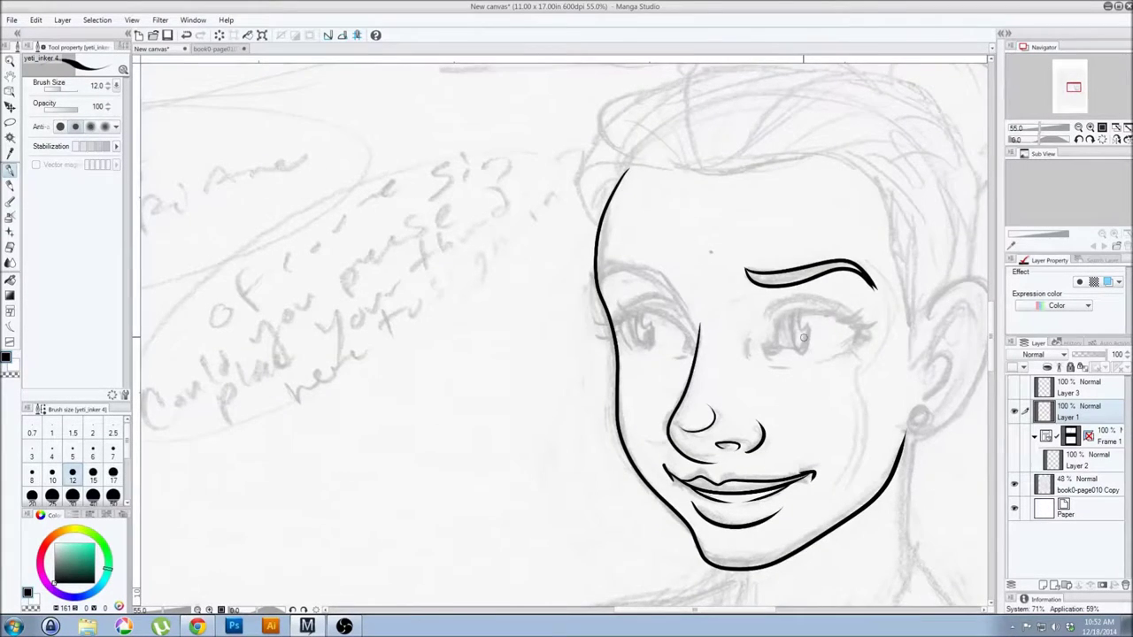
{"action": "scroll", "coordinate": [803, 337], "scroll_direction": "up", "scroll_amount": 2}
{"action": "scroll", "coordinate": [715, 317], "scroll_direction": "up", "scroll_amount": 2}
{"action": "mouse_move", "coordinate": [733, 372]}
{"action": "left_mouse_down"}
{"action": "mouse_move", "coordinate": [777, 379]}
{"action": "mouse_move", "coordinate": [763, 325]}
{"action": "mouse_move", "coordinate": [927, 352]}
{"action": "mouse_move", "coordinate": [878, 375]}
{"action": "left_mouse_up"}
{"action": "mouse_move", "coordinate": [787, 297]}
{"action": "left_mouse_down"}
{"action": "mouse_move", "coordinate": [825, 330]}
{"action": "mouse_move", "coordinate": [808, 303]}
{"action": "mouse_move", "coordinate": [828, 343]}
{"action": "mouse_move", "coordinate": [809, 352]}
{"action": "mouse_move", "coordinate": [810, 299]}
{"action": "mouse_move", "coordinate": [796, 324]}
{"action": "left_mouse_up"}
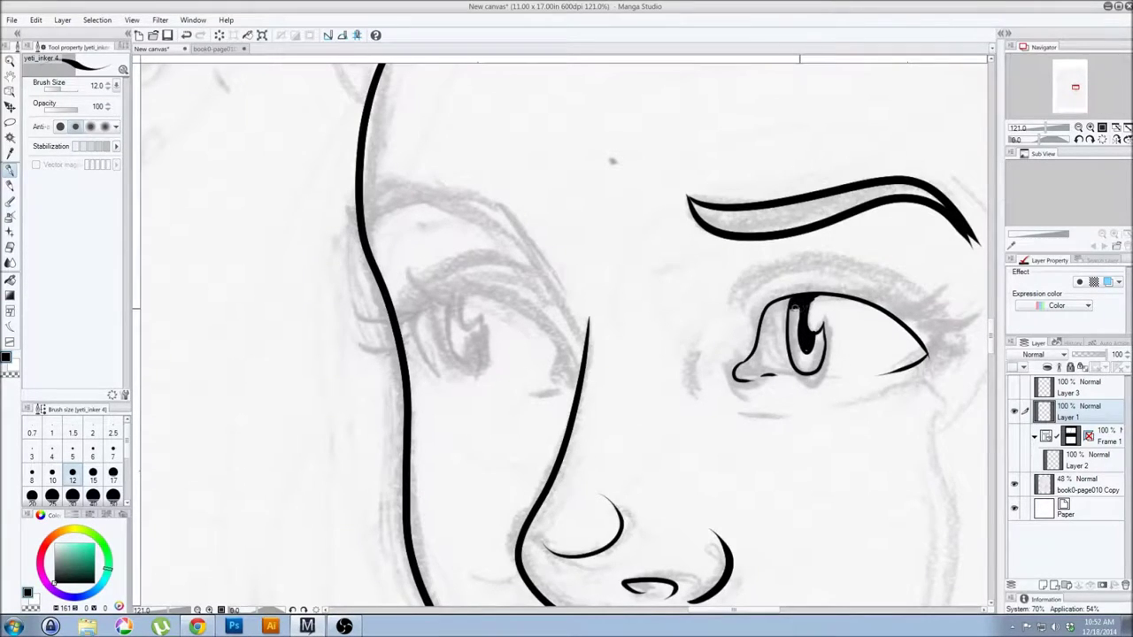
Ink the right eye's lid crease, small detail lines and eyelashes along the upper lid
{"action": "left_click_drag", "start_coordinate": [734, 304], "coordinate": [958, 362]}
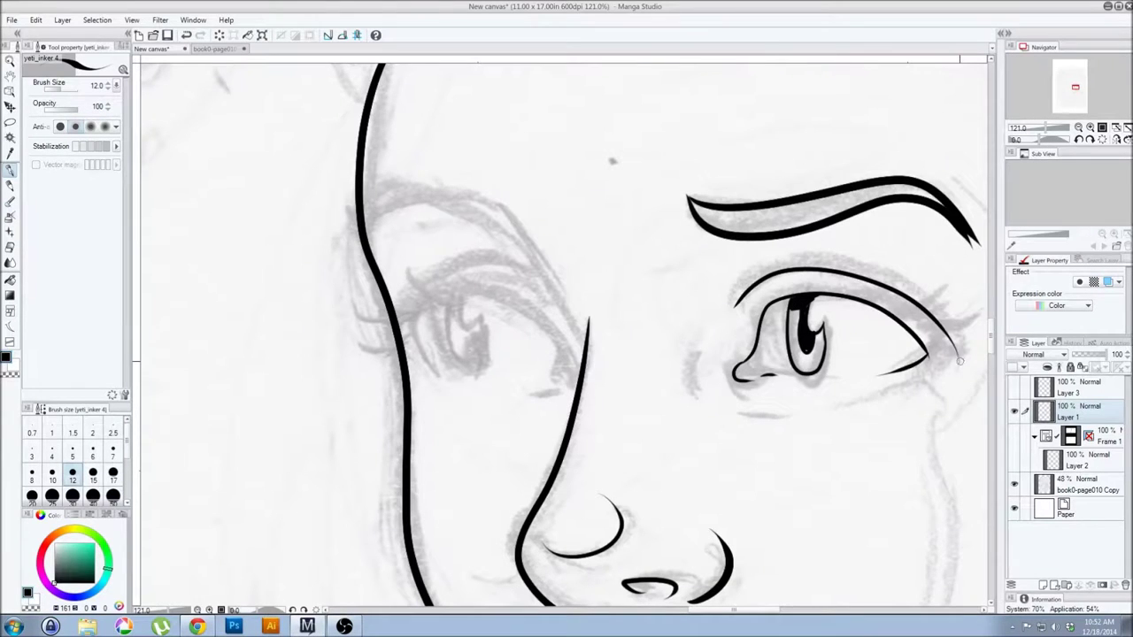
{"action": "left_click_drag", "start_coordinate": [705, 356], "coordinate": [708, 385]}
{"action": "left_click_drag", "start_coordinate": [735, 403], "coordinate": [777, 404]}
{"action": "mouse_move", "coordinate": [922, 358]}
{"action": "left_mouse_down"}
{"action": "mouse_move", "coordinate": [974, 351]}
{"action": "mouse_move", "coordinate": [956, 315]}
{"action": "mouse_move", "coordinate": [956, 336]}
{"action": "left_mouse_up"}
{"action": "mouse_move", "coordinate": [867, 306]}
{"action": "left_mouse_down"}
{"action": "mouse_move", "coordinate": [922, 322]}
{"action": "mouse_move", "coordinate": [926, 296]}
{"action": "left_mouse_up"}
{"action": "mouse_move", "coordinate": [903, 308]}
{"action": "left_mouse_down"}
{"action": "mouse_move", "coordinate": [936, 324]}
{"action": "mouse_move", "coordinate": [888, 289]}
{"action": "left_mouse_up"}
{"action": "mouse_move", "coordinate": [867, 306]}
{"action": "left_mouse_down"}
{"action": "mouse_move", "coordinate": [891, 292]}
{"action": "mouse_move", "coordinate": [872, 282]}
{"action": "left_mouse_up"}
{"action": "left_click_drag", "start_coordinate": [861, 292], "coordinate": [882, 271]}
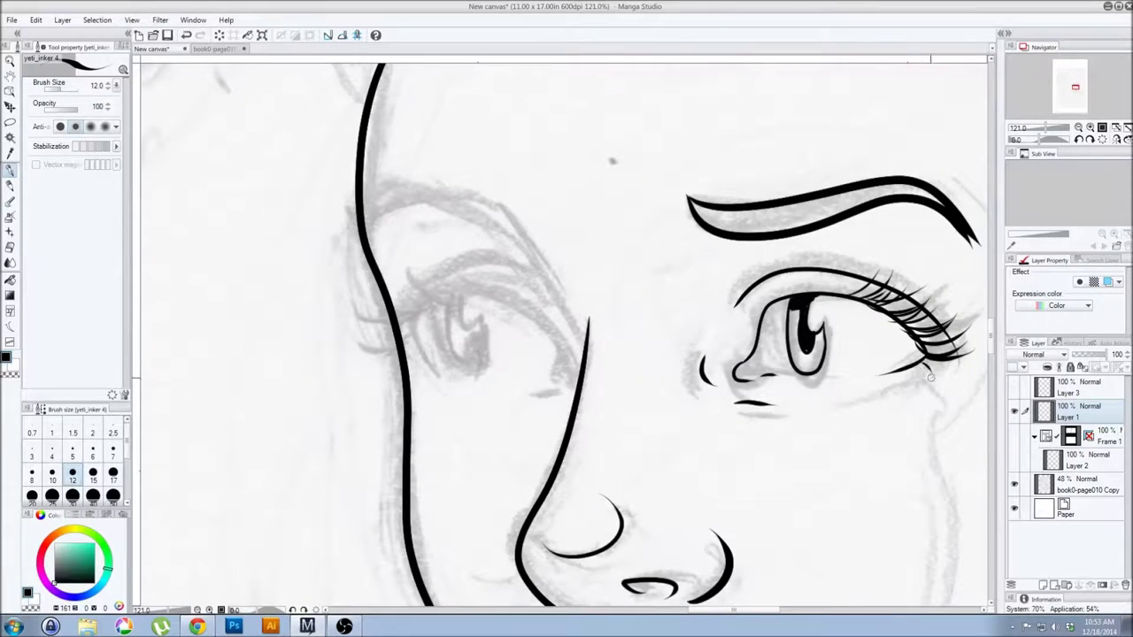
{"action": "left_click_drag", "start_coordinate": [899, 362], "coordinate": [871, 371]}
{"action": "key", "text": "ctrl+z"}
Ink the left eye's upper lid, iris and the crease above it
{"action": "mouse_move", "coordinate": [575, 383]}
{"action": "left_mouse_down"}
{"action": "mouse_move", "coordinate": [518, 297]}
{"action": "mouse_move", "coordinate": [423, 349]}
{"action": "mouse_move", "coordinate": [464, 374]}
{"action": "left_mouse_up"}
{"action": "mouse_move", "coordinate": [450, 302]}
{"action": "left_mouse_down"}
{"action": "mouse_move", "coordinate": [479, 369]}
{"action": "mouse_move", "coordinate": [485, 317]}
{"action": "mouse_move", "coordinate": [474, 343]}
{"action": "mouse_move", "coordinate": [470, 294]}
{"action": "left_mouse_up"}
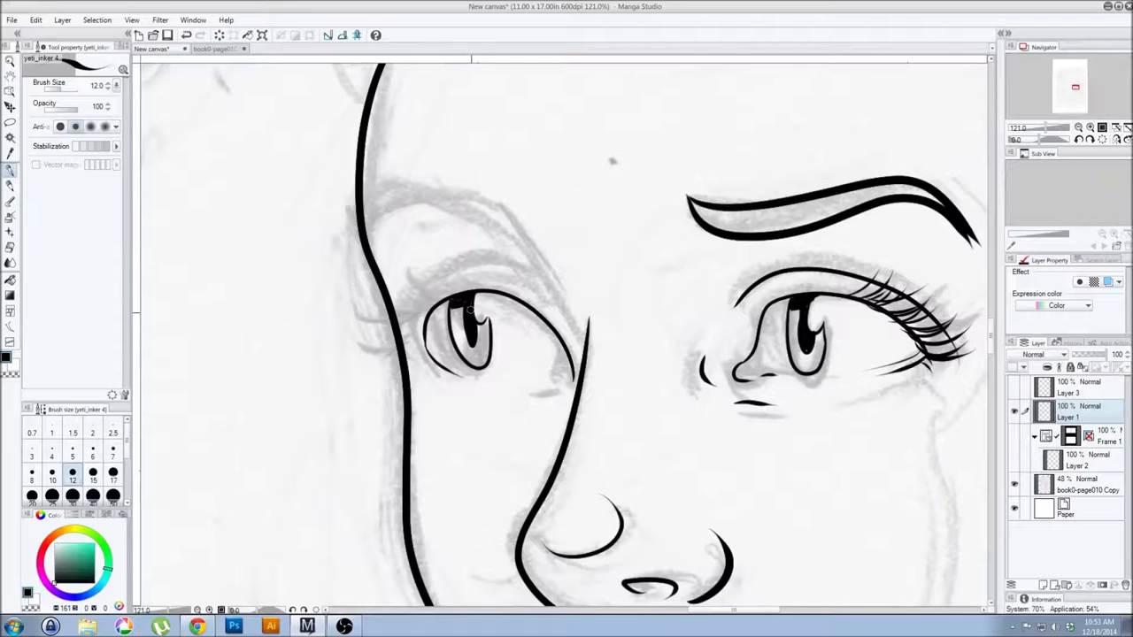
{"action": "left_click", "coordinate": [116, 146]}
{"action": "left_click_drag", "start_coordinate": [420, 308], "coordinate": [529, 299]}
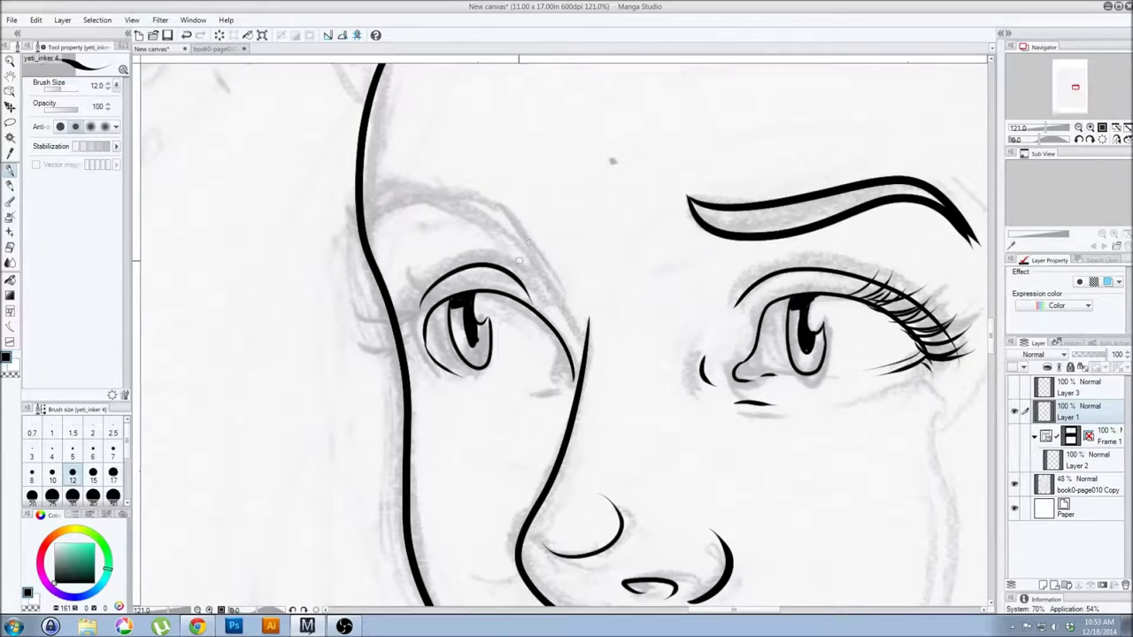
{"action": "key", "text": "ctrl+z"}
{"action": "mouse_move", "coordinate": [506, 211]}
{"action": "left_mouse_down"}
{"action": "mouse_move", "coordinate": [569, 307]}
{"action": "mouse_move", "coordinate": [423, 304]}
{"action": "left_mouse_up"}
{"action": "key", "text": "ctrl+z"}
{"action": "mouse_move", "coordinate": [529, 237]}
{"action": "left_mouse_down"}
{"action": "mouse_move", "coordinate": [370, 252]}
{"action": "mouse_move", "coordinate": [434, 188]}
{"action": "mouse_move", "coordinate": [531, 230]}
{"action": "mouse_move", "coordinate": [363, 217]}
{"action": "mouse_move", "coordinate": [509, 219]}
{"action": "left_mouse_up"}
{"action": "key", "text": "ctrl+z"}
{"action": "key", "text": "ctrl+z"}
{"action": "key", "text": "ctrl+z"}
{"action": "mouse_move", "coordinate": [361, 210]}
{"action": "left_mouse_down"}
{"action": "mouse_move", "coordinate": [513, 221]}
{"action": "mouse_move", "coordinate": [363, 205]}
{"action": "left_mouse_up"}
{"action": "key", "text": "ctrl+z"}
{"action": "key", "text": "ctrl+z"}
{"action": "left_click_drag", "start_coordinate": [516, 217], "coordinate": [363, 207]}
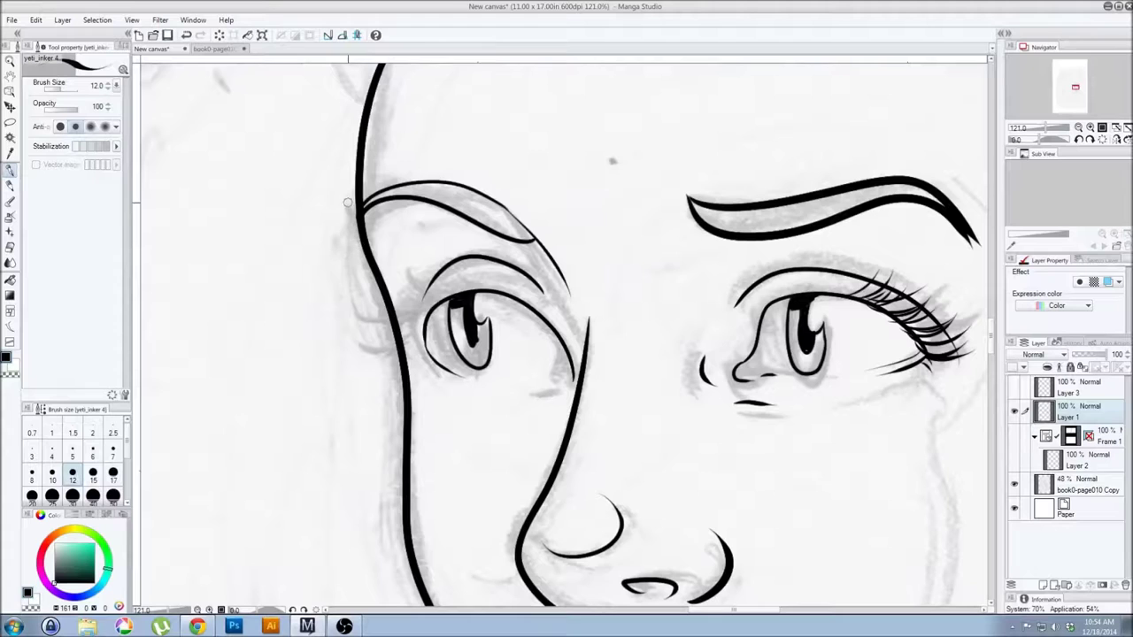
Add eyelashes to the left eye and darken its inner corner
{"action": "left_click_drag", "start_coordinate": [425, 334], "coordinate": [376, 353]}
{"action": "mouse_move", "coordinate": [423, 329]}
{"action": "left_mouse_down"}
{"action": "mouse_move", "coordinate": [374, 324]}
{"action": "mouse_move", "coordinate": [400, 330]}
{"action": "mouse_move", "coordinate": [407, 308]}
{"action": "left_mouse_up"}
{"action": "mouse_move", "coordinate": [443, 296]}
{"action": "left_mouse_down"}
{"action": "mouse_move", "coordinate": [410, 274]}
{"action": "mouse_move", "coordinate": [424, 281]}
{"action": "left_mouse_up"}
{"action": "mouse_move", "coordinate": [428, 331]}
{"action": "left_mouse_down"}
{"action": "mouse_move", "coordinate": [409, 361]}
{"action": "mouse_move", "coordinate": [425, 372]}
{"action": "left_mouse_up"}
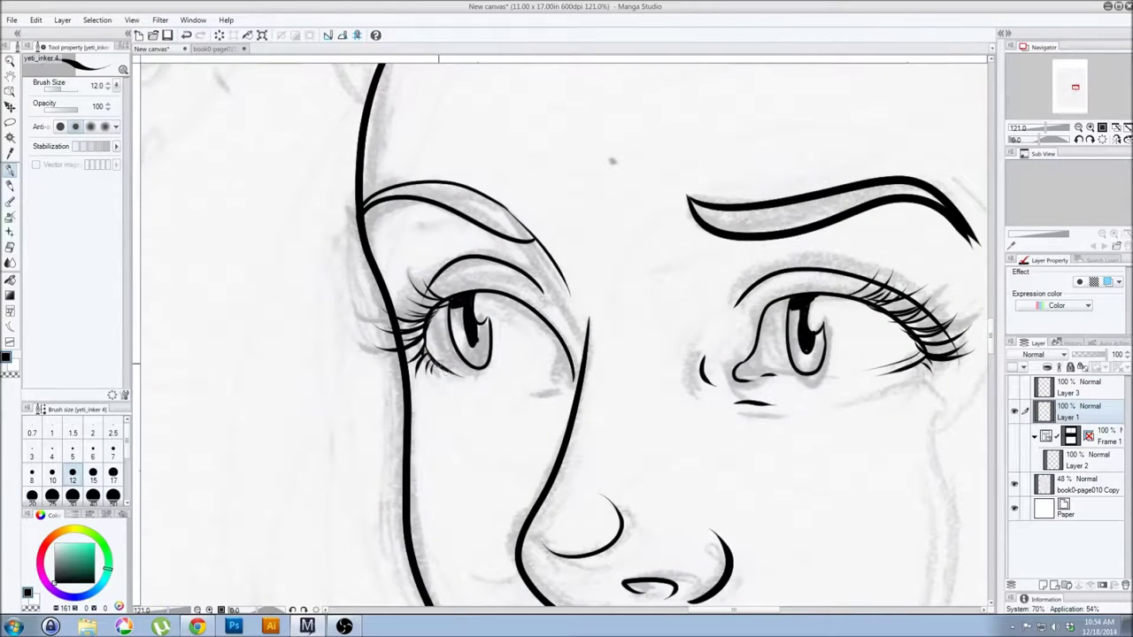
{"action": "mouse_move", "coordinate": [561, 364]}
{"action": "left_mouse_down"}
{"action": "mouse_move", "coordinate": [566, 384]}
{"action": "mouse_move", "coordinate": [530, 394]}
{"action": "left_mouse_up"}
Ink the ear outline, earlobe with round earring, and inner ear details
{"action": "mouse_move", "coordinate": [807, 454]}
{"action": "left_mouse_down"}
{"action": "mouse_move", "coordinate": [428, 428]}
{"action": "mouse_move", "coordinate": [378, 358]}
{"action": "left_mouse_up"}
{"action": "mouse_move", "coordinate": [660, 213]}
{"action": "left_mouse_down"}
{"action": "mouse_move", "coordinate": [752, 398]}
{"action": "mouse_move", "coordinate": [618, 473]}
{"action": "mouse_move", "coordinate": [666, 417]}
{"action": "left_mouse_up"}
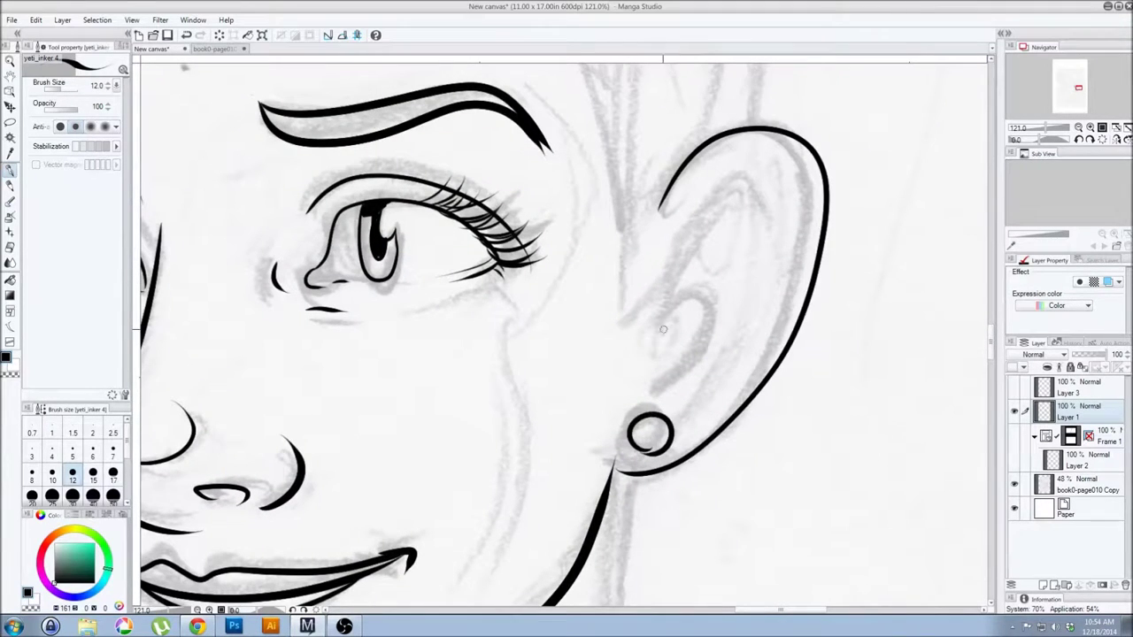
{"action": "left_click_drag", "start_coordinate": [655, 372], "coordinate": [691, 244]}
{"action": "left_click_drag", "start_coordinate": [699, 186], "coordinate": [779, 310]}
{"action": "left_click_drag", "start_coordinate": [454, 415], "coordinate": [777, 410]}
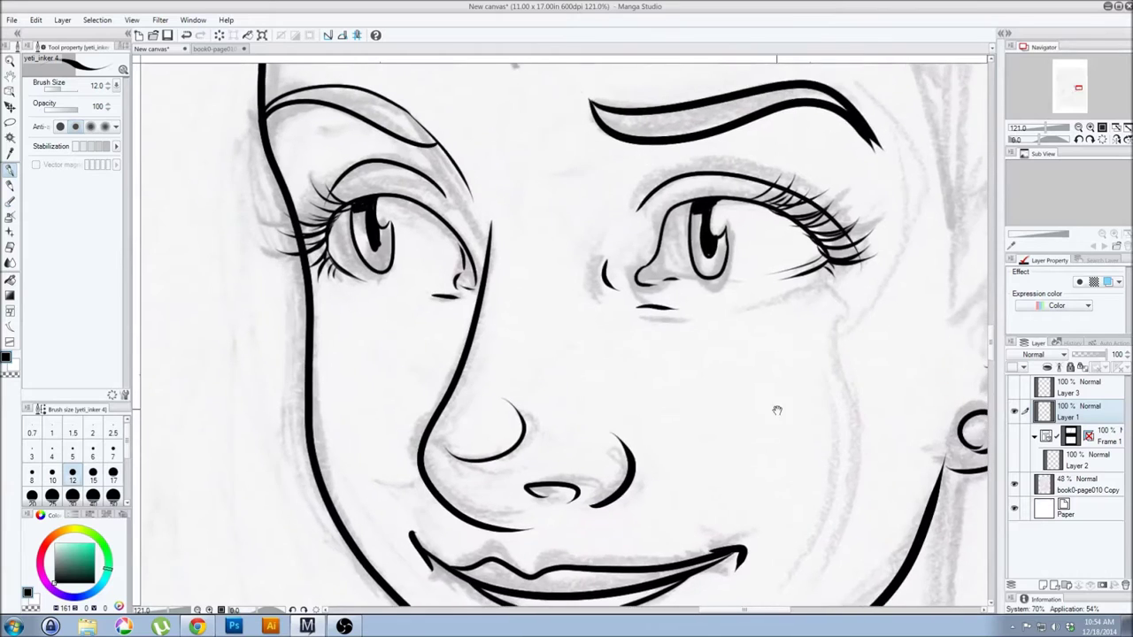
Darken the left eye's iris and remove the forked stroke at the brow tip
{"action": "left_click_drag", "start_coordinate": [314, 166], "coordinate": [487, 211]}
{"action": "mouse_move", "coordinate": [536, 249]}
{"action": "left_mouse_down"}
{"action": "mouse_move", "coordinate": [542, 294]}
{"action": "mouse_move", "coordinate": [549, 284]}
{"action": "left_mouse_up"}
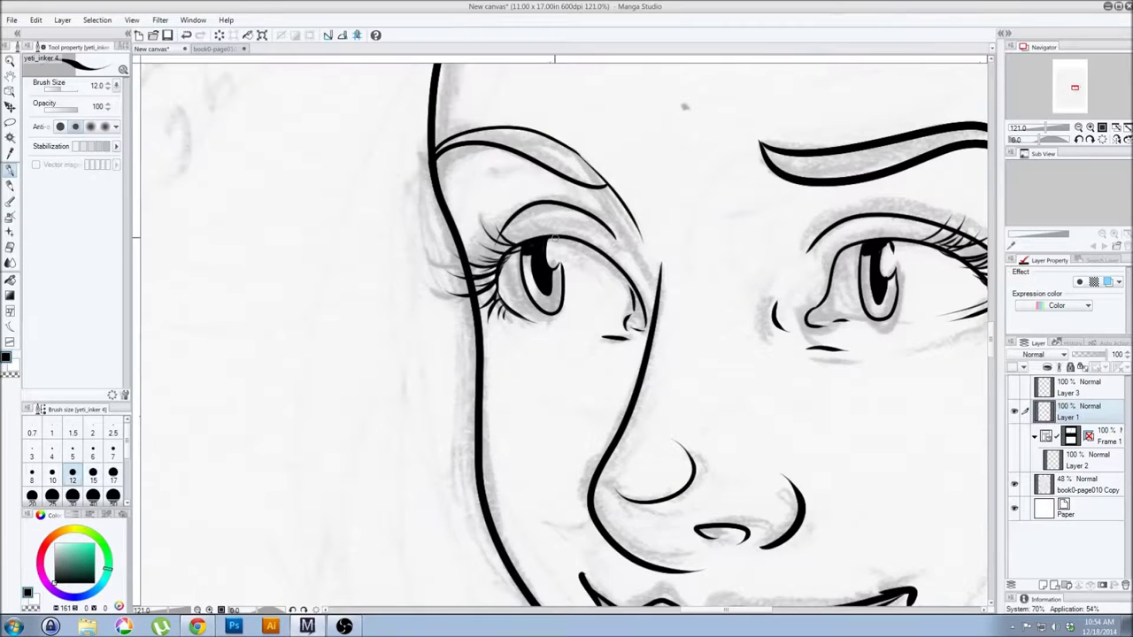
{"action": "left_click_drag", "start_coordinate": [974, 195], "coordinate": [879, 255]}
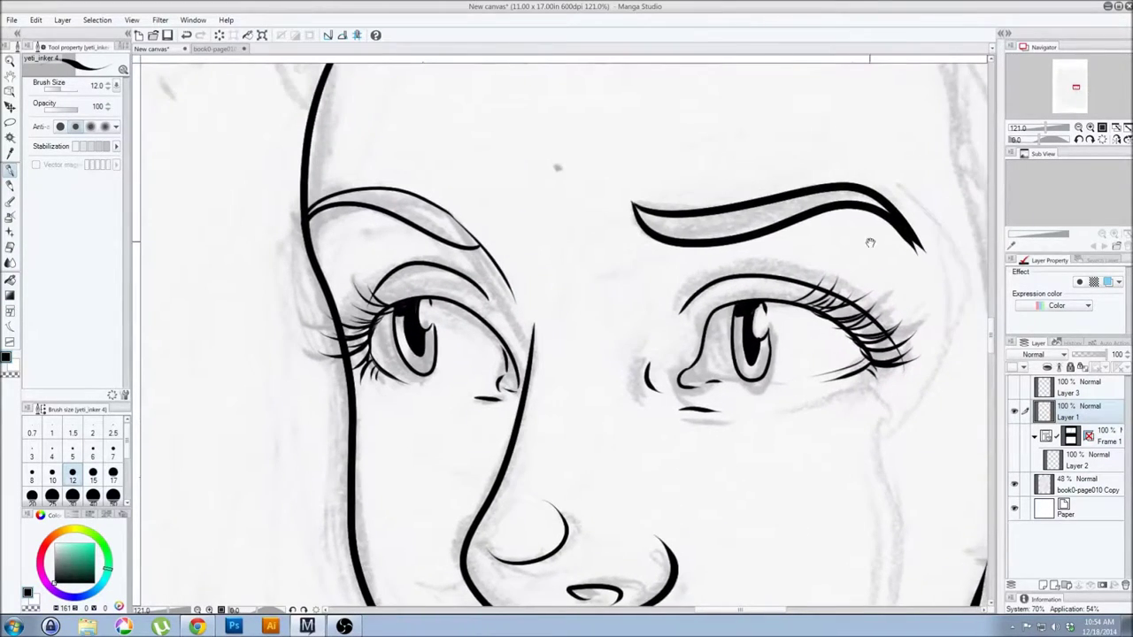
{"action": "key", "text": "ctrl+z"}
{"action": "left_click", "coordinate": [115, 147]}
Hatch the right and left eyebrows with diagonal ink strokes
{"action": "mouse_move", "coordinate": [639, 209]}
{"action": "left_mouse_down"}
{"action": "mouse_move", "coordinate": [662, 220]}
{"action": "mouse_move", "coordinate": [863, 204]}
{"action": "left_mouse_up"}
{"action": "mouse_move", "coordinate": [475, 241]}
{"action": "left_mouse_down"}
{"action": "mouse_move", "coordinate": [385, 199]}
{"action": "mouse_move", "coordinate": [321, 202]}
{"action": "left_mouse_up"}
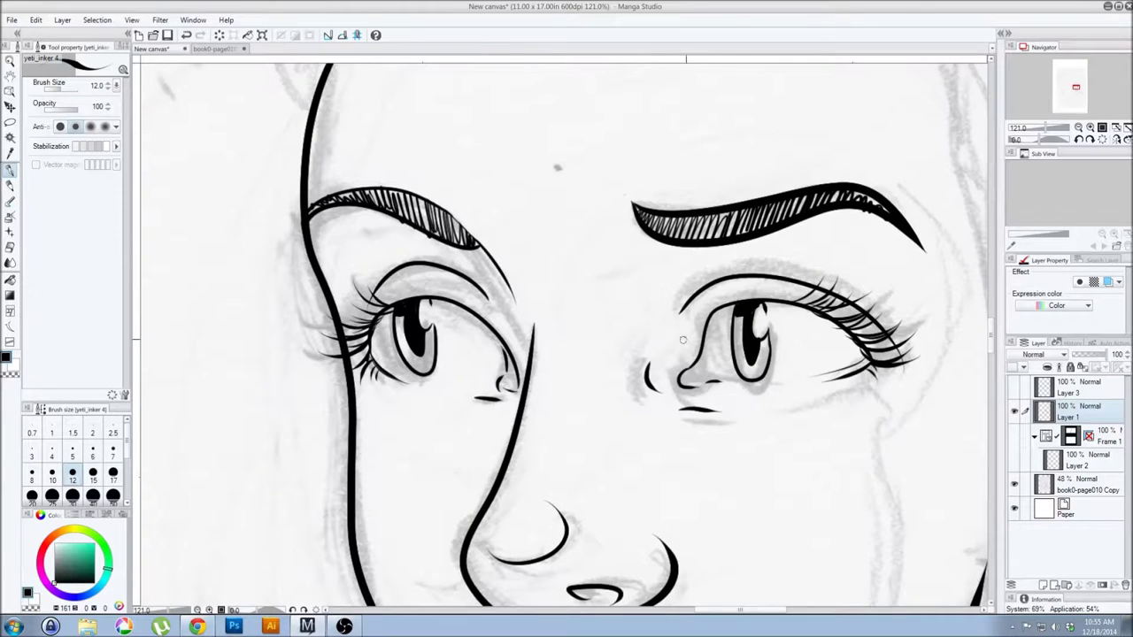
{"action": "scroll", "coordinate": [577, 372], "scroll_direction": "down", "scroll_amount": 3}
Ink a short neck line below the earring and the throat line with a small V-mark
{"action": "left_click_drag", "start_coordinate": [586, 476], "coordinate": [587, 498]}
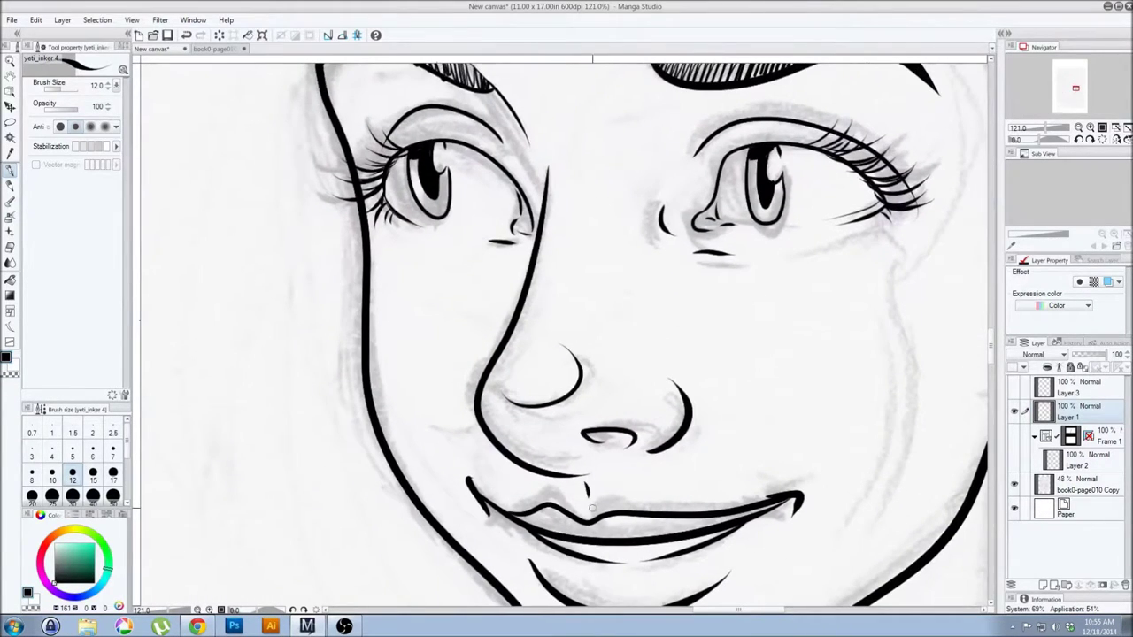
{"action": "scroll", "coordinate": [660, 358], "scroll_direction": "up", "scroll_amount": 3}
{"action": "scroll", "coordinate": [559, 265], "scroll_direction": "down", "scroll_amount": 1}
{"action": "scroll", "coordinate": [531, 309], "scroll_direction": "down", "scroll_amount": 2}
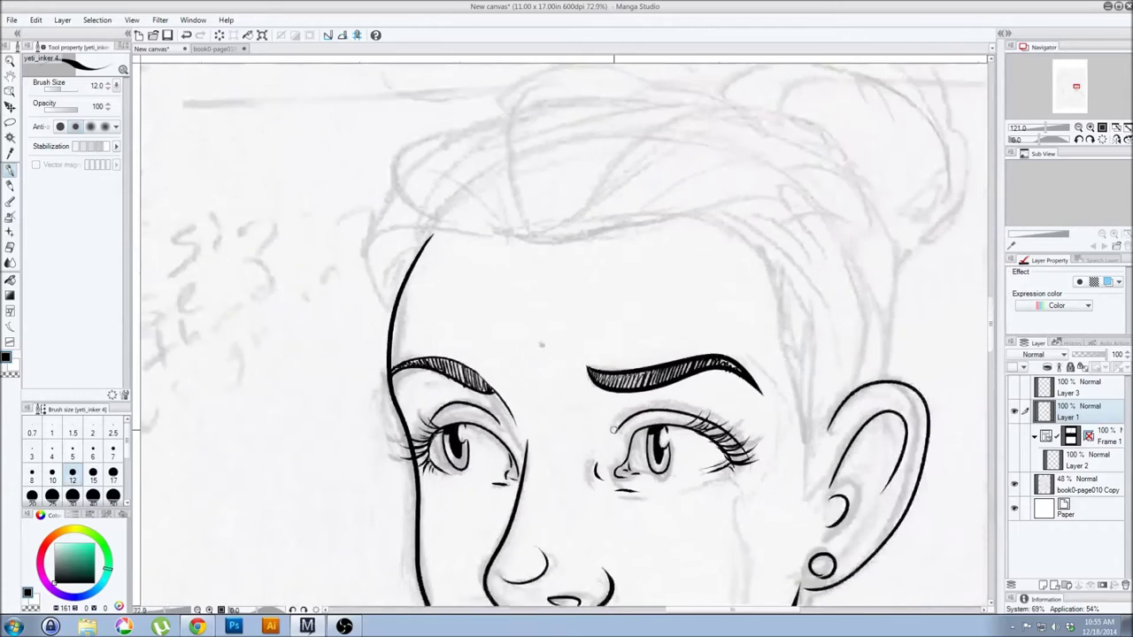
{"action": "scroll", "coordinate": [569, 378], "scroll_direction": "down", "scroll_amount": 2}
{"action": "scroll", "coordinate": [610, 431], "scroll_direction": "down", "scroll_amount": 2}
{"action": "scroll", "coordinate": [610, 431], "scroll_direction": "down", "scroll_amount": 2}
{"action": "scroll", "coordinate": [610, 431], "scroll_direction": "down", "scroll_amount": 1}
{"action": "left_click_drag", "start_coordinate": [686, 306], "coordinate": [681, 440]}
{"action": "key", "text": "ctrl+z"}
{"action": "left_click_drag", "start_coordinate": [686, 305], "coordinate": [680, 407]}
{"action": "mouse_move", "coordinate": [551, 416]}
{"action": "left_mouse_down"}
{"action": "mouse_move", "coordinate": [549, 503]}
{"action": "mouse_move", "coordinate": [607, 476]}
{"action": "left_mouse_up"}
Ink the pointed front hair lock
{"action": "scroll", "coordinate": [638, 384], "scroll_direction": "up", "scroll_amount": 3}
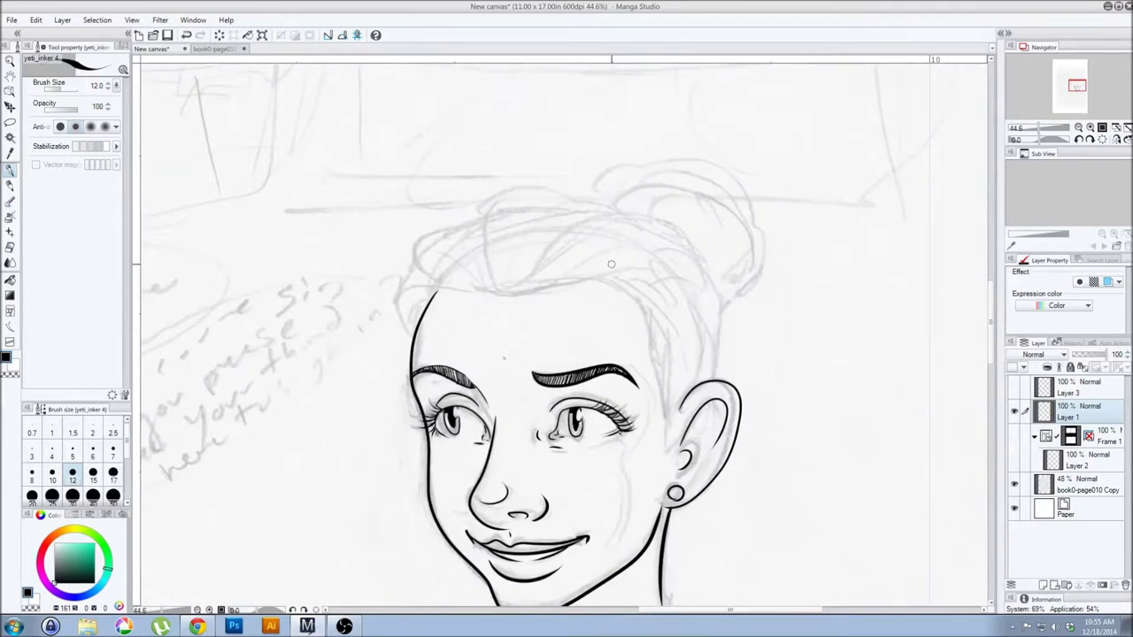
{"action": "scroll", "coordinate": [611, 264], "scroll_direction": "up", "scroll_amount": 1}
{"action": "scroll", "coordinate": [610, 264], "scroll_direction": "up", "scroll_amount": 1}
{"action": "left_click_drag", "start_coordinate": [583, 171], "coordinate": [617, 178]}
{"action": "mouse_move", "coordinate": [475, 316]}
{"action": "left_mouse_down"}
{"action": "mouse_move", "coordinate": [542, 208]}
{"action": "mouse_move", "coordinate": [617, 212]}
{"action": "left_mouse_up"}
Ink the swept curls left of the pointed lock, curving down to the face line
{"action": "left_click_drag", "start_coordinate": [432, 186], "coordinate": [407, 285]}
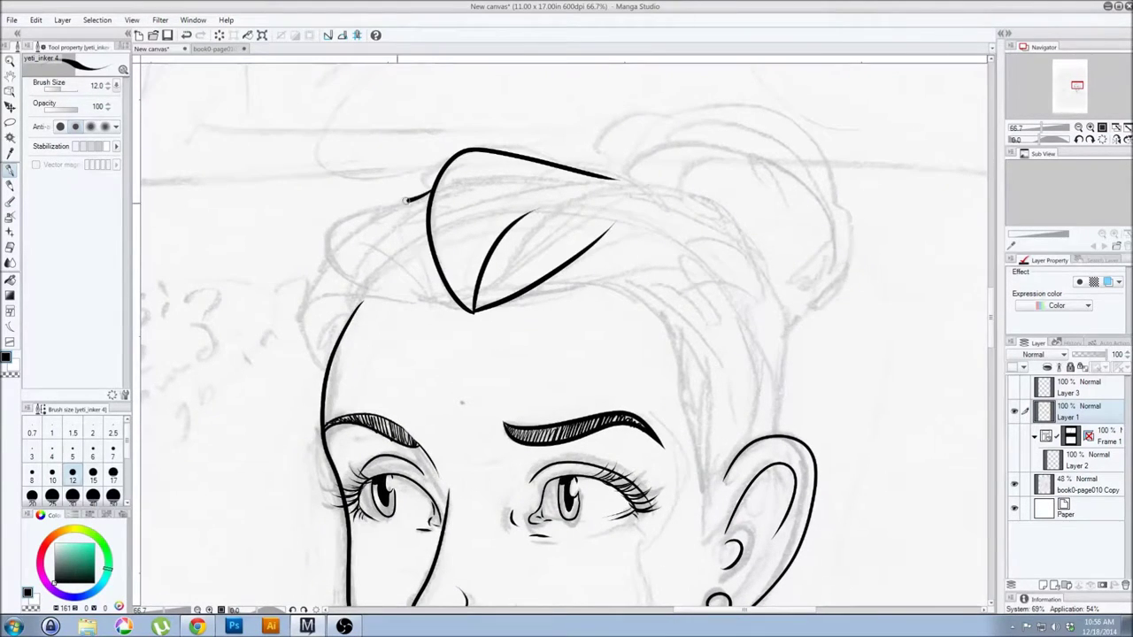
{"action": "left_click_drag", "start_coordinate": [327, 263], "coordinate": [311, 333]}
{"action": "key", "text": "ctrl+z"}
{"action": "mouse_move", "coordinate": [326, 263]}
{"action": "left_mouse_down"}
{"action": "mouse_move", "coordinate": [329, 362]}
{"action": "mouse_move", "coordinate": [434, 310]}
{"action": "left_mouse_up"}
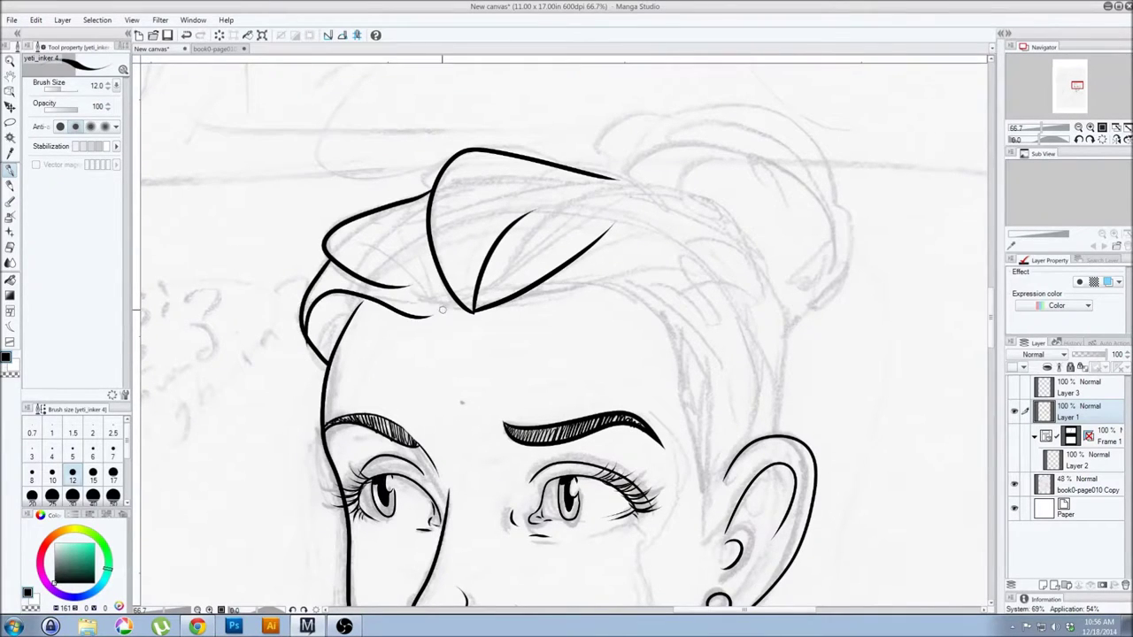
{"action": "key", "text": "ctrl+z"}
{"action": "left_click_drag", "start_coordinate": [306, 345], "coordinate": [434, 314]}
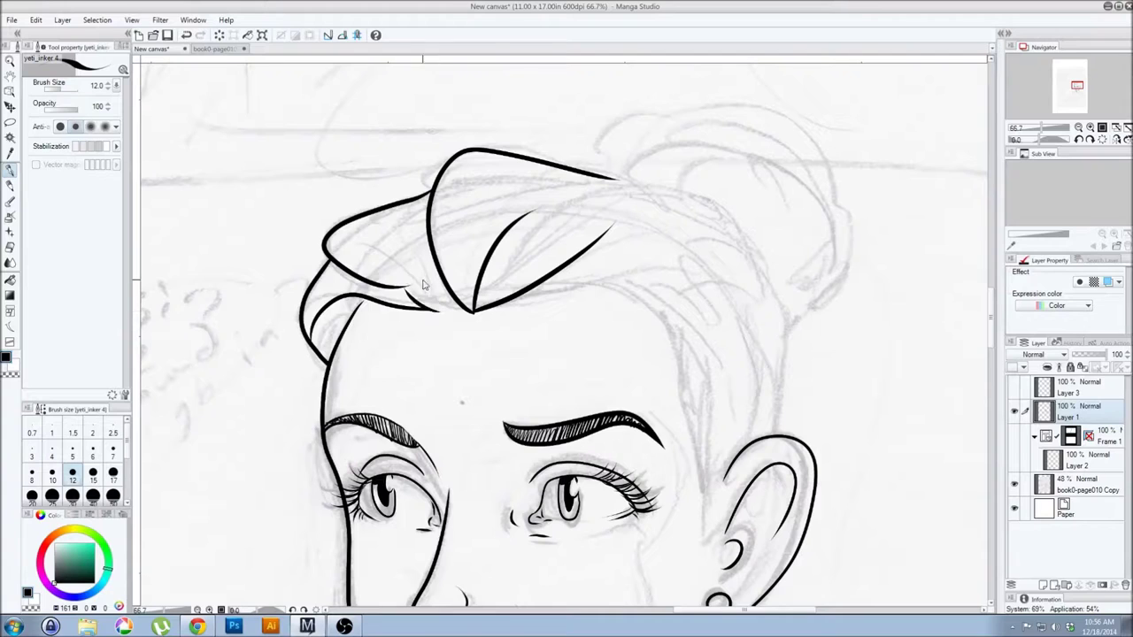
{"action": "key", "text": "ctrl+z"}
{"action": "key", "text": "ctrl+z"}
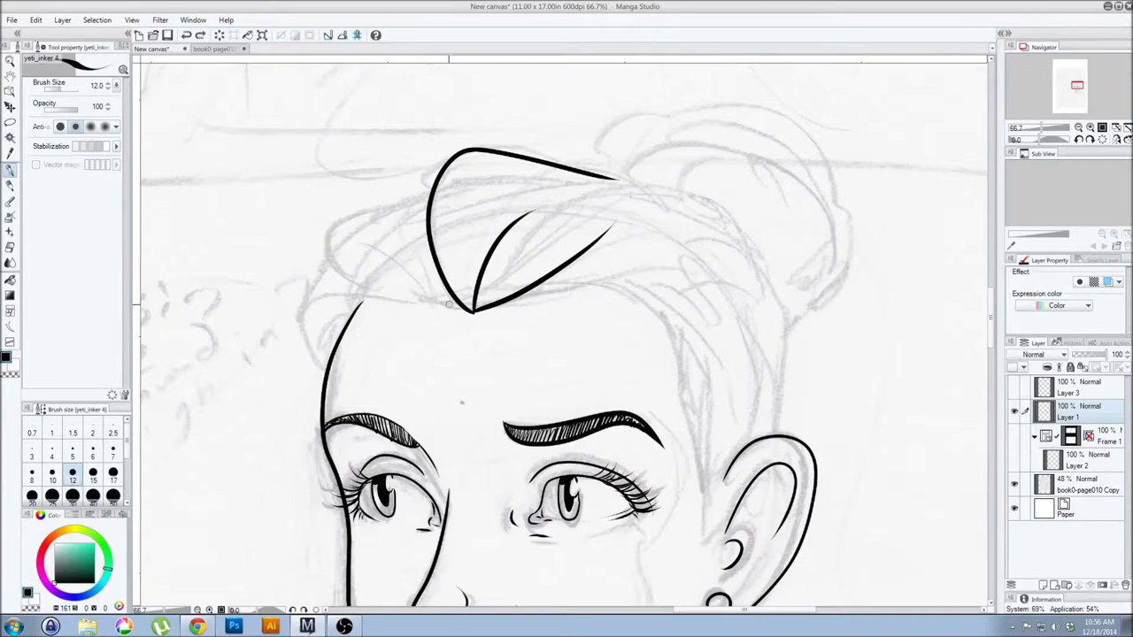
{"action": "left_click_drag", "start_coordinate": [448, 304], "coordinate": [307, 341]}
{"action": "left_click_drag", "start_coordinate": [462, 310], "coordinate": [394, 258]}
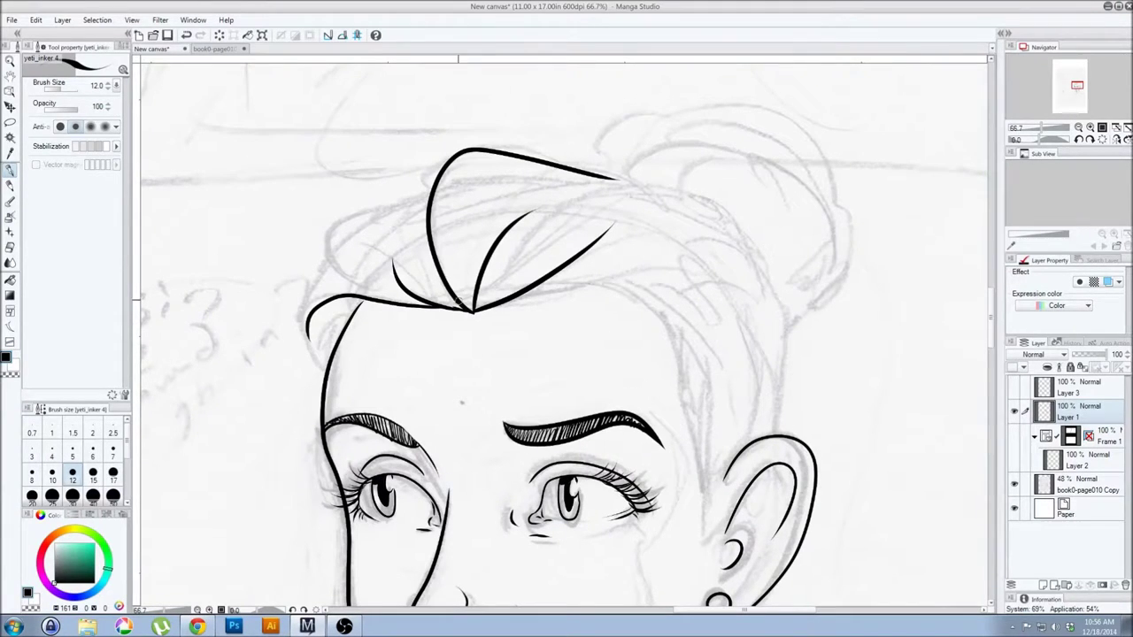
{"action": "left_click_drag", "start_coordinate": [431, 189], "coordinate": [381, 294]}
{"action": "left_click_drag", "start_coordinate": [335, 259], "coordinate": [329, 359]}
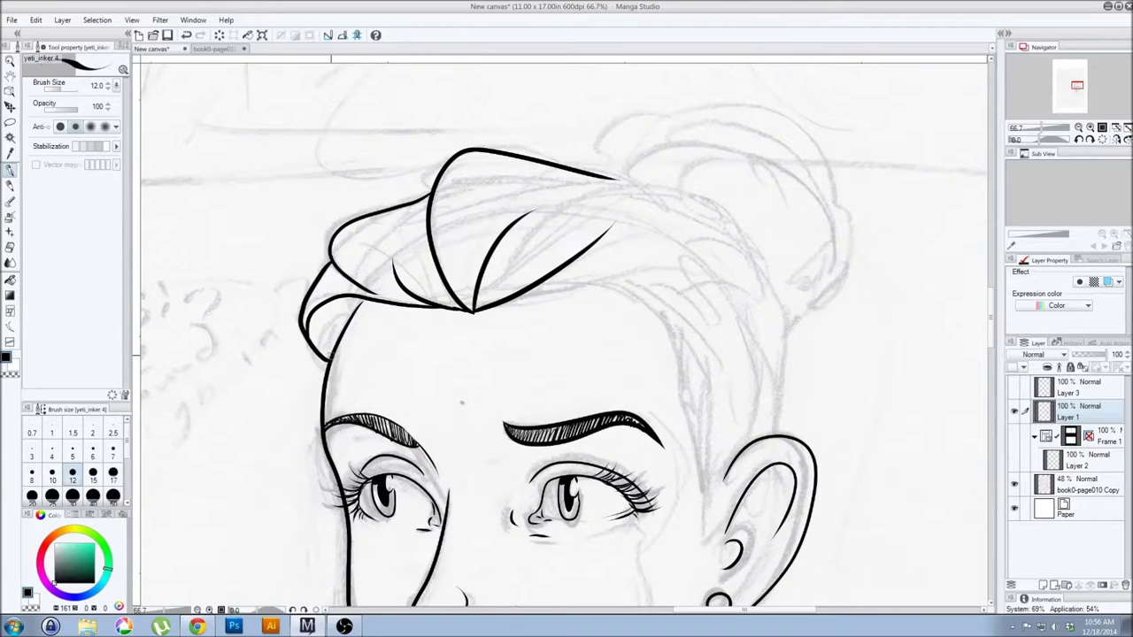
Ink the hair strokes right of the pointed lock and the long side strand to the ear
{"action": "left_click_drag", "start_coordinate": [560, 189], "coordinate": [465, 135]}
{"action": "left_click_drag", "start_coordinate": [408, 256], "coordinate": [628, 208]}
{"action": "left_click_drag", "start_coordinate": [512, 237], "coordinate": [678, 319]}
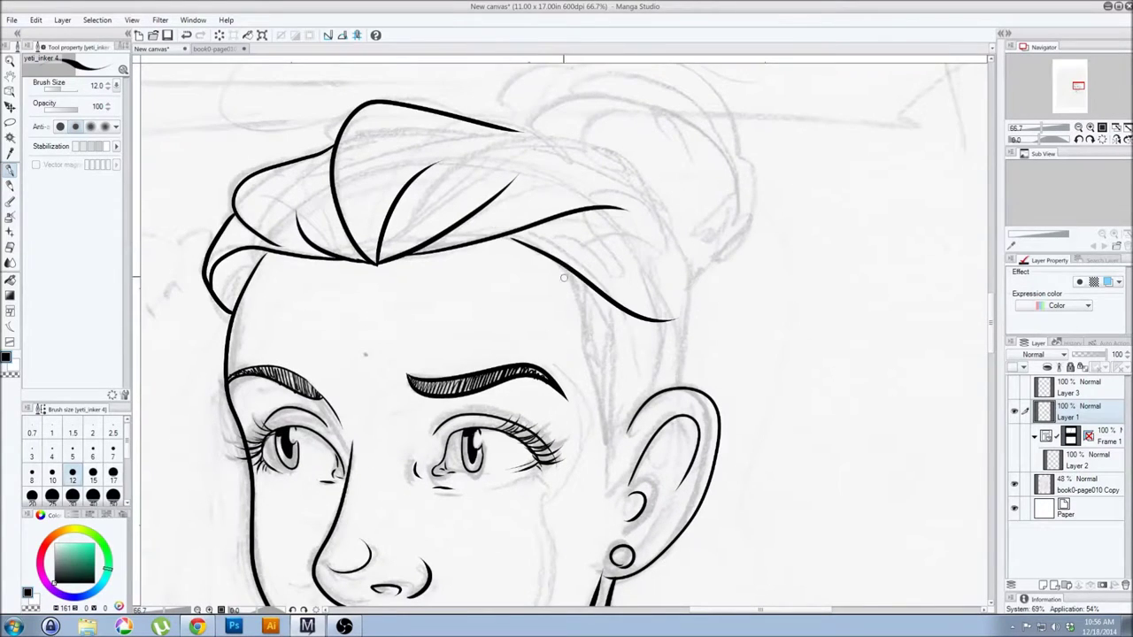
{"action": "left_click_drag", "start_coordinate": [563, 270], "coordinate": [639, 383]}
{"action": "left_click_drag", "start_coordinate": [584, 319], "coordinate": [607, 509]}
{"action": "left_click_drag", "start_coordinate": [628, 392], "coordinate": [607, 496]}
{"action": "mouse_move", "coordinate": [678, 388]}
{"action": "left_mouse_down"}
{"action": "mouse_move", "coordinate": [689, 360]}
{"action": "mouse_move", "coordinate": [651, 217]}
{"action": "left_mouse_up"}
Rework the strands beside the ear, undoing stray and trial strokes
{"action": "key", "text": "ctrl+z"}
{"action": "key", "text": "ctrl+z"}
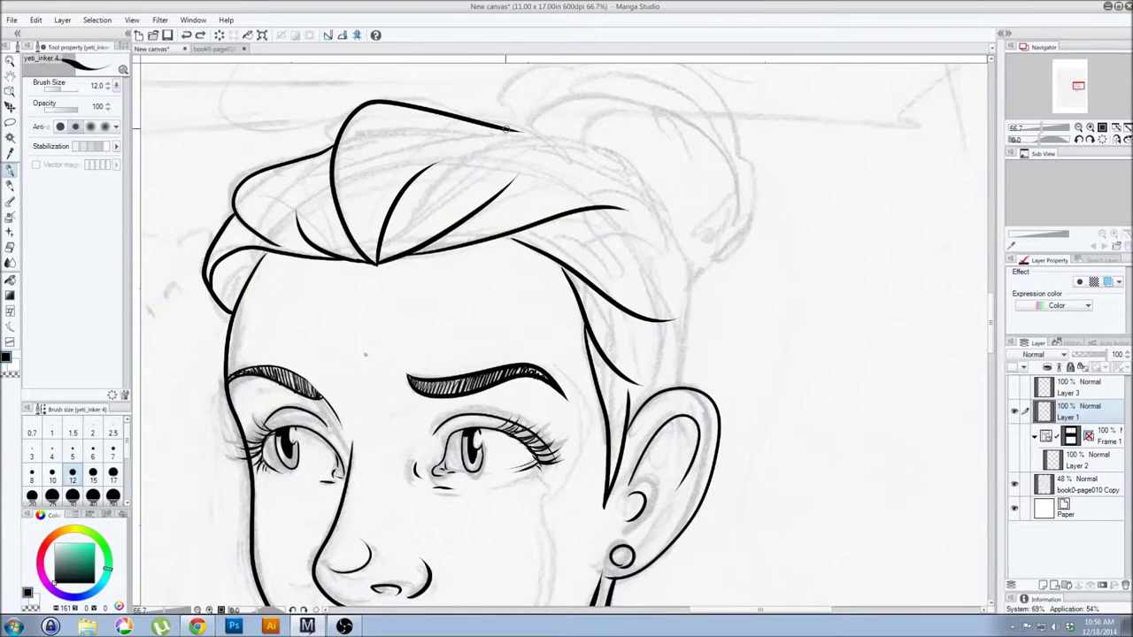
{"action": "mouse_move", "coordinate": [427, 168]}
{"action": "left_mouse_down"}
{"action": "mouse_move", "coordinate": [665, 232]}
{"action": "mouse_move", "coordinate": [678, 382]}
{"action": "left_mouse_up"}
{"action": "key", "text": "ctrl+z"}
{"action": "mouse_move", "coordinate": [658, 217]}
{"action": "left_mouse_down"}
{"action": "mouse_move", "coordinate": [691, 350]}
{"action": "mouse_move", "coordinate": [678, 386]}
{"action": "left_mouse_up"}
{"action": "key", "text": "ctrl+z"}
{"action": "key", "text": "ctrl+z"}
{"action": "left_click_drag", "start_coordinate": [691, 281], "coordinate": [679, 393]}
{"action": "key", "text": "ctrl+z"}
{"action": "mouse_move", "coordinate": [651, 217]}
{"action": "left_mouse_down"}
{"action": "mouse_move", "coordinate": [690, 349]}
{"action": "mouse_move", "coordinate": [682, 386]}
{"action": "mouse_move", "coordinate": [696, 292]}
{"action": "mouse_move", "coordinate": [686, 386]}
{"action": "mouse_move", "coordinate": [708, 265]}
{"action": "mouse_move", "coordinate": [656, 222]}
{"action": "left_mouse_up"}
{"action": "key", "text": "ctrl+z"}
{"action": "key", "text": "ctrl+z"}
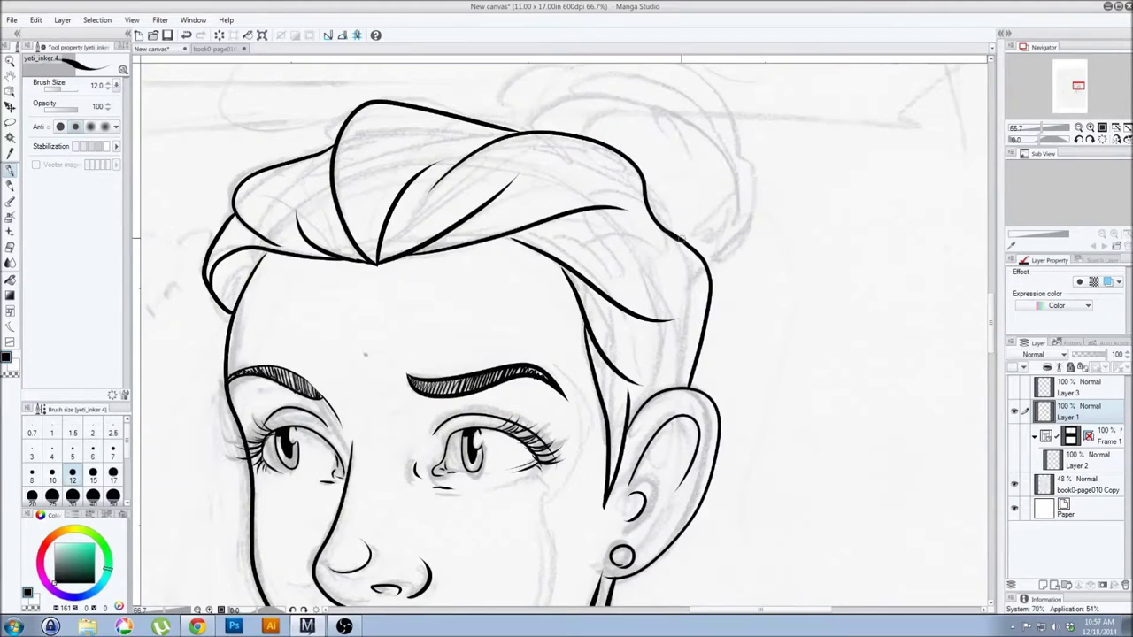
{"action": "mouse_move", "coordinate": [517, 211]}
{"action": "left_mouse_down"}
{"action": "mouse_move", "coordinate": [553, 239]}
{"action": "mouse_move", "coordinate": [670, 210]}
{"action": "mouse_move", "coordinate": [575, 254]}
{"action": "left_mouse_up"}
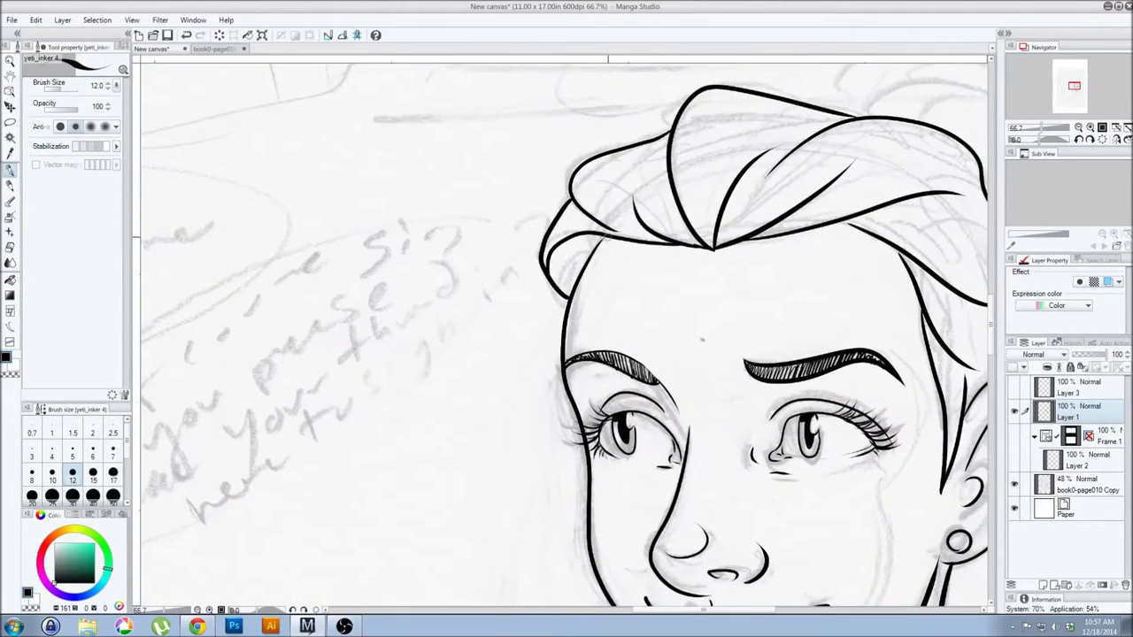
Ink the bun's top bump and a second curl after several undone trial strokes
{"action": "mouse_move", "coordinate": [675, 354]}
{"action": "left_mouse_down"}
{"action": "mouse_move", "coordinate": [569, 215]}
{"action": "mouse_move", "coordinate": [412, 481]}
{"action": "left_mouse_up"}
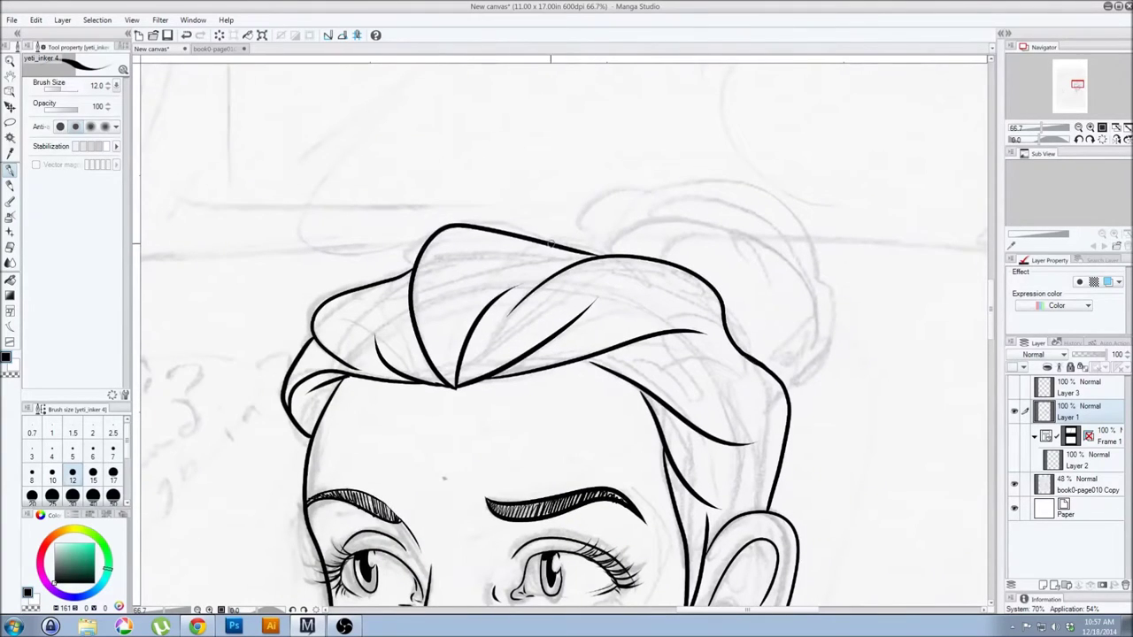
{"action": "left_click_drag", "start_coordinate": [553, 240], "coordinate": [686, 199]}
{"action": "mouse_move", "coordinate": [607, 255]}
{"action": "left_mouse_down"}
{"action": "mouse_move", "coordinate": [653, 203]}
{"action": "mouse_move", "coordinate": [726, 221]}
{"action": "left_mouse_up"}
{"action": "key", "text": "ctrl+z"}
{"action": "left_click_drag", "start_coordinate": [609, 257], "coordinate": [795, 329]}
{"action": "key", "text": "ctrl+z"}
{"action": "key", "text": "ctrl+z"}
{"action": "mouse_move", "coordinate": [682, 190]}
{"action": "left_mouse_down"}
{"action": "mouse_move", "coordinate": [783, 380]}
{"action": "mouse_move", "coordinate": [663, 205]}
{"action": "left_mouse_up"}
{"action": "key", "text": "ctrl+z"}
{"action": "key", "text": "ctrl+z"}
{"action": "left_click_drag", "start_coordinate": [556, 245], "coordinate": [671, 195]}
{"action": "left_click_drag", "start_coordinate": [609, 255], "coordinate": [753, 236]}
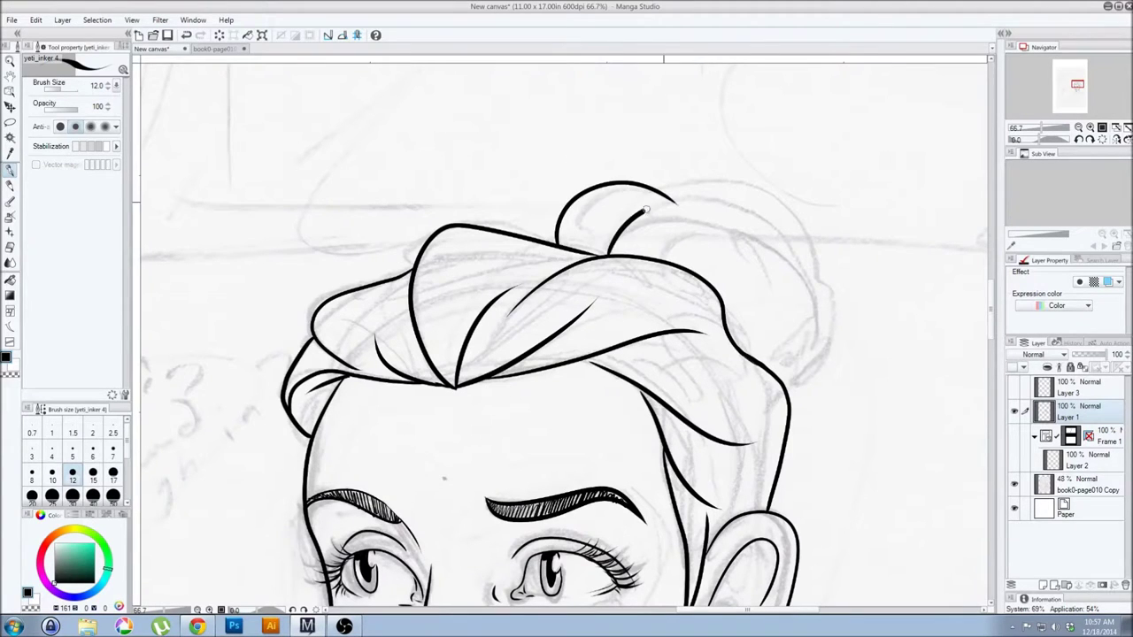
Ink the bun's outer curl, the curve down its right side and a top-left arc
{"action": "mouse_move", "coordinate": [731, 337]}
{"action": "left_mouse_down"}
{"action": "mouse_move", "coordinate": [776, 259]}
{"action": "mouse_move", "coordinate": [770, 368]}
{"action": "left_mouse_up"}
{"action": "key", "text": "ctrl+z"}
{"action": "mouse_move", "coordinate": [775, 251]}
{"action": "left_mouse_down"}
{"action": "mouse_move", "coordinate": [770, 371]}
{"action": "mouse_move", "coordinate": [825, 328]}
{"action": "left_mouse_up"}
{"action": "key", "text": "ctrl+z"}
{"action": "left_click_drag", "start_coordinate": [785, 394], "coordinate": [816, 330]}
{"action": "left_click_drag", "start_coordinate": [547, 241], "coordinate": [580, 187]}
{"action": "key", "text": "ctrl+z"}
{"action": "key", "text": "ctrl+z"}
{"action": "left_click_drag", "start_coordinate": [543, 238], "coordinate": [591, 188]}
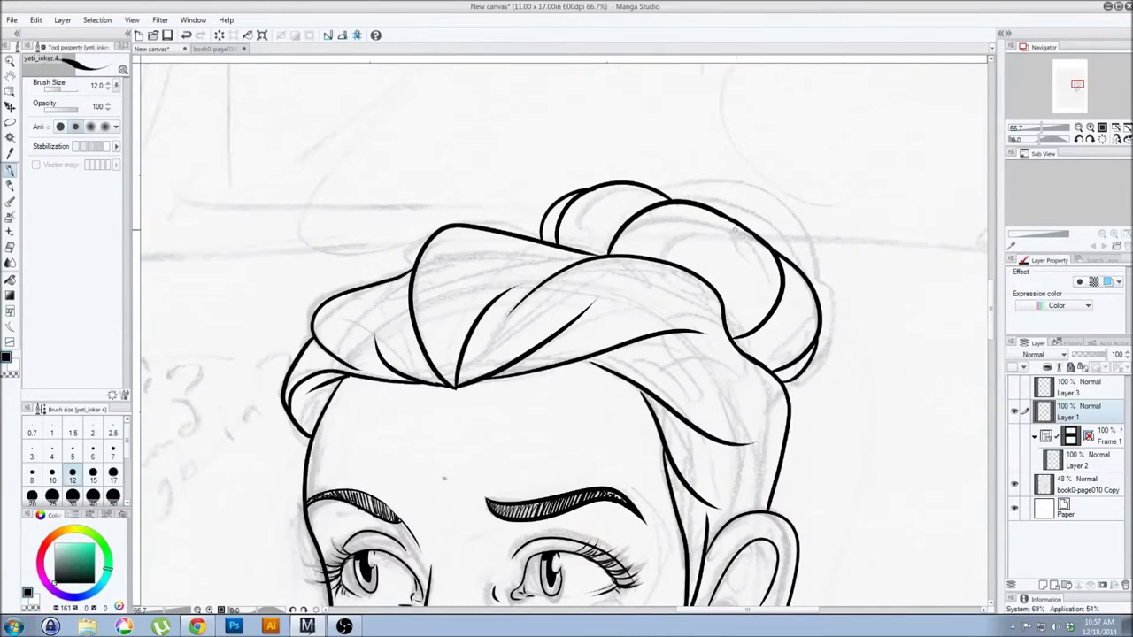
Add an extra short overlapping stroke near the bun, redrawn once
{"action": "left_click_drag", "start_coordinate": [802, 333], "coordinate": [848, 239]}
{"action": "mouse_move", "coordinate": [639, 277]}
{"action": "left_mouse_down"}
{"action": "mouse_move", "coordinate": [780, 290]}
{"action": "mouse_move", "coordinate": [742, 271]}
{"action": "left_mouse_up"}
{"action": "key", "text": "ctrl+z"}
{"action": "key", "text": "ctrl+z"}
{"action": "left_click_drag", "start_coordinate": [625, 273], "coordinate": [765, 267]}
{"action": "left_click_drag", "start_coordinate": [641, 531], "coordinate": [654, 141]}
{"action": "left_click_drag", "start_coordinate": [654, 221], "coordinate": [694, 73]}
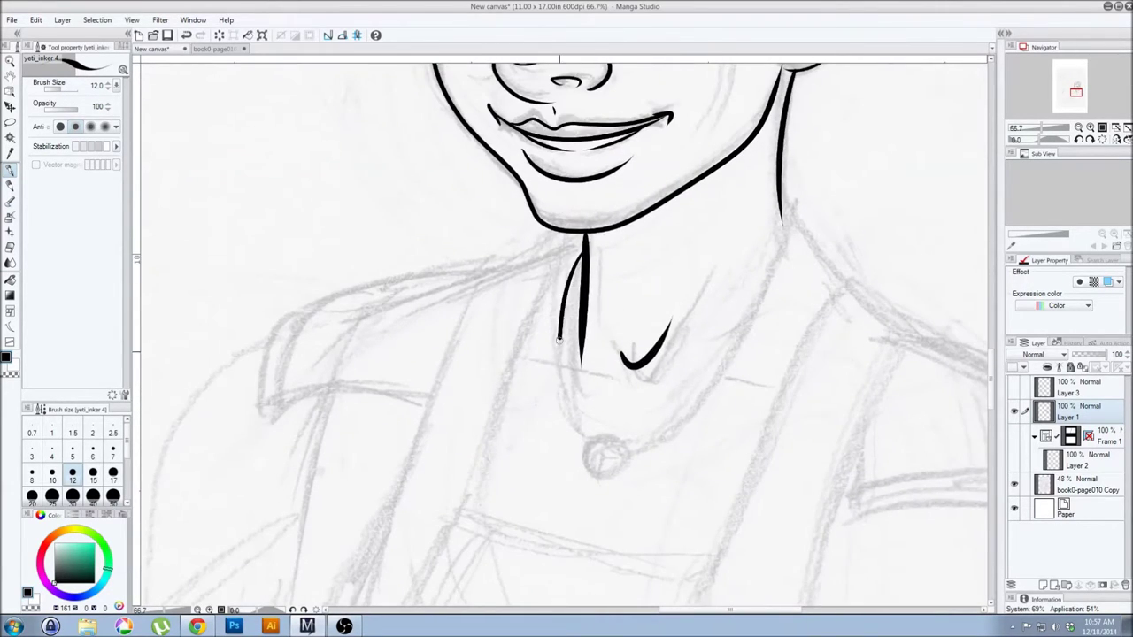
Remove trial strokes around the neck and near the bun
{"action": "key", "text": "ctrl+z"}
{"action": "mouse_move", "coordinate": [579, 258]}
{"action": "left_mouse_down"}
{"action": "mouse_move", "coordinate": [777, 226]}
{"action": "mouse_move", "coordinate": [967, 376]}
{"action": "left_mouse_up"}
{"action": "key", "text": "ctrl+z"}
{"action": "mouse_move", "coordinate": [788, 177]}
{"action": "left_mouse_down"}
{"action": "mouse_move", "coordinate": [735, 581]}
{"action": "mouse_move", "coordinate": [770, 530]}
{"action": "left_mouse_up"}
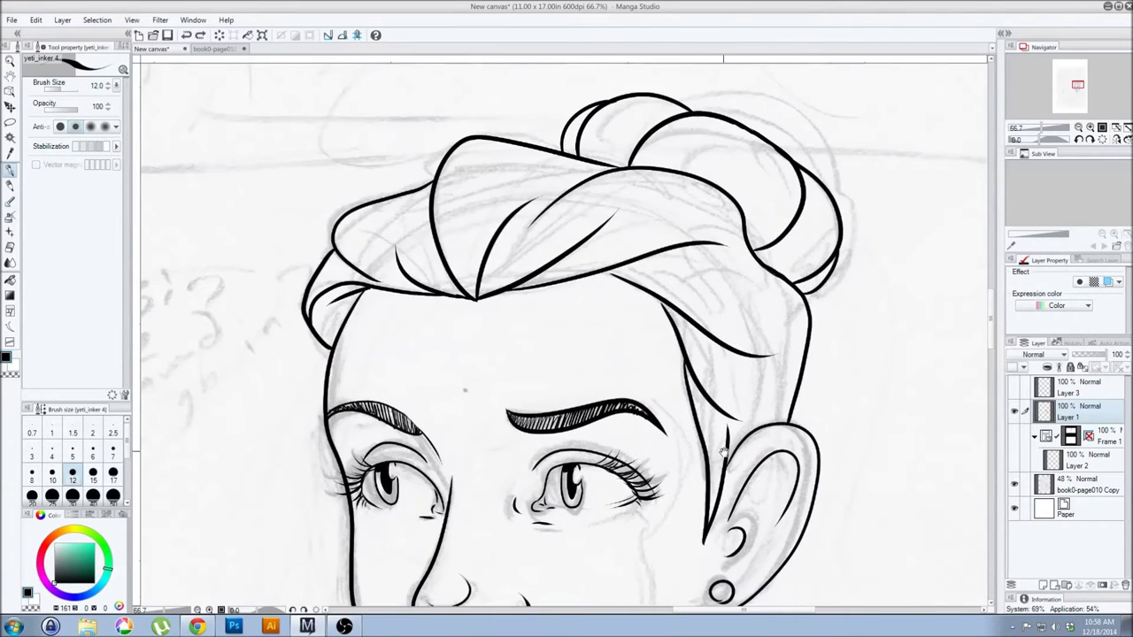
{"action": "key", "text": "ctrl+z"}
{"action": "left_click_drag", "start_coordinate": [597, 276], "coordinate": [766, 290]}
{"action": "key", "text": "ctrl+z"}
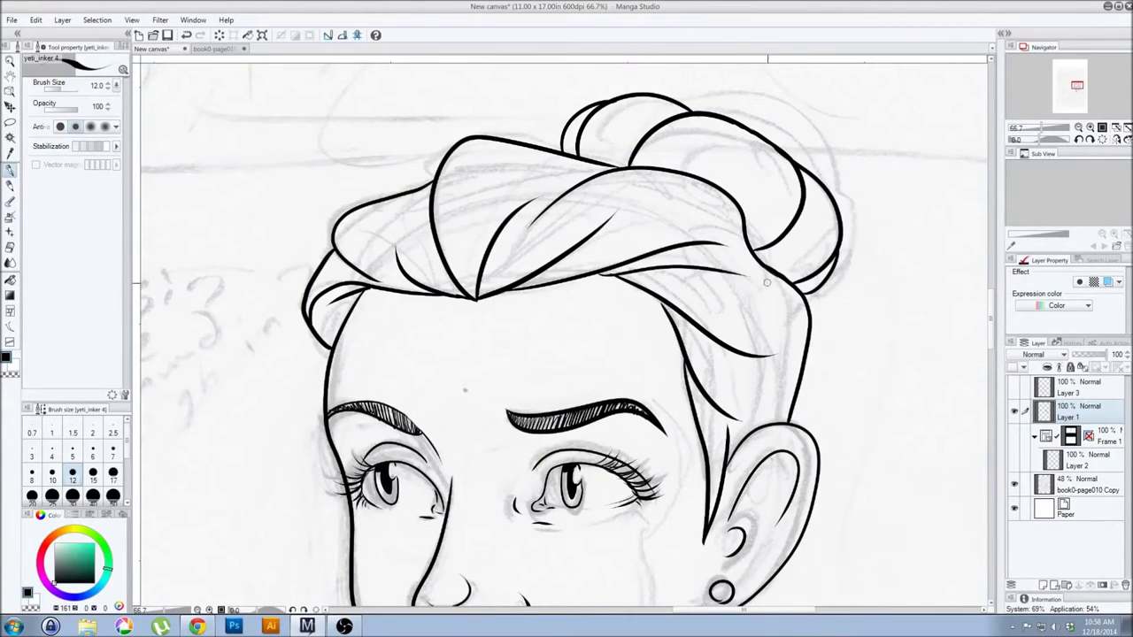
{"action": "left_click_drag", "start_coordinate": [761, 567], "coordinate": [653, 130]}
Ink the jaw-to-shoulder line and the neck outline around the collar
{"action": "left_click_drag", "start_coordinate": [598, 177], "coordinate": [879, 498]}
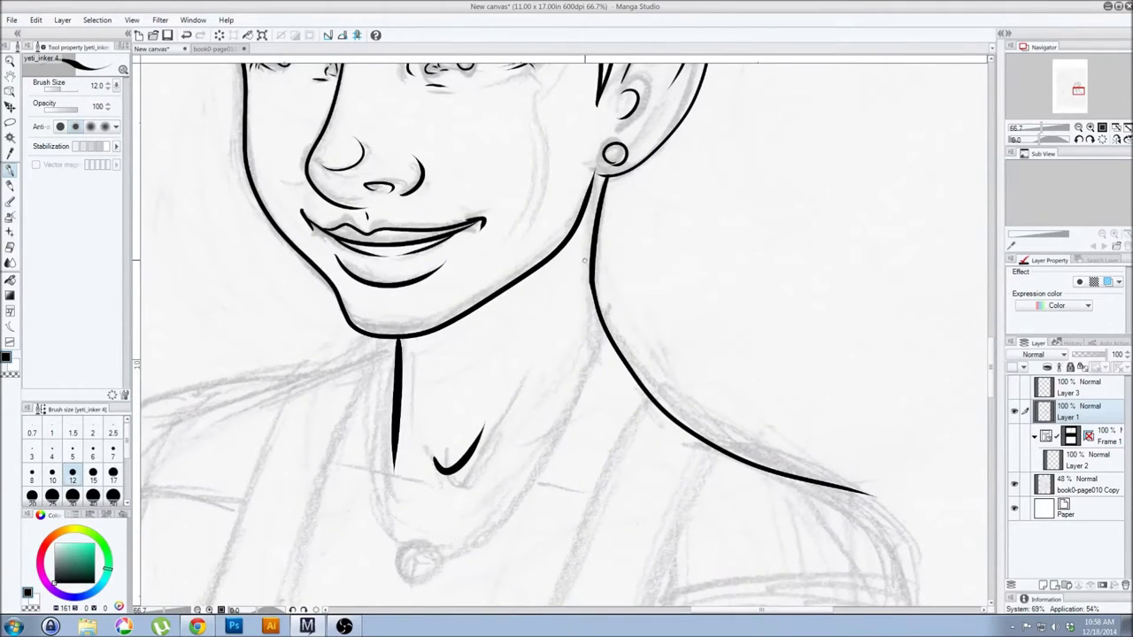
{"action": "left_click_drag", "start_coordinate": [488, 555], "coordinate": [693, 474]}
{"action": "left_click_drag", "start_coordinate": [598, 266], "coordinate": [801, 228]}
{"action": "key", "text": "ctrl+z"}
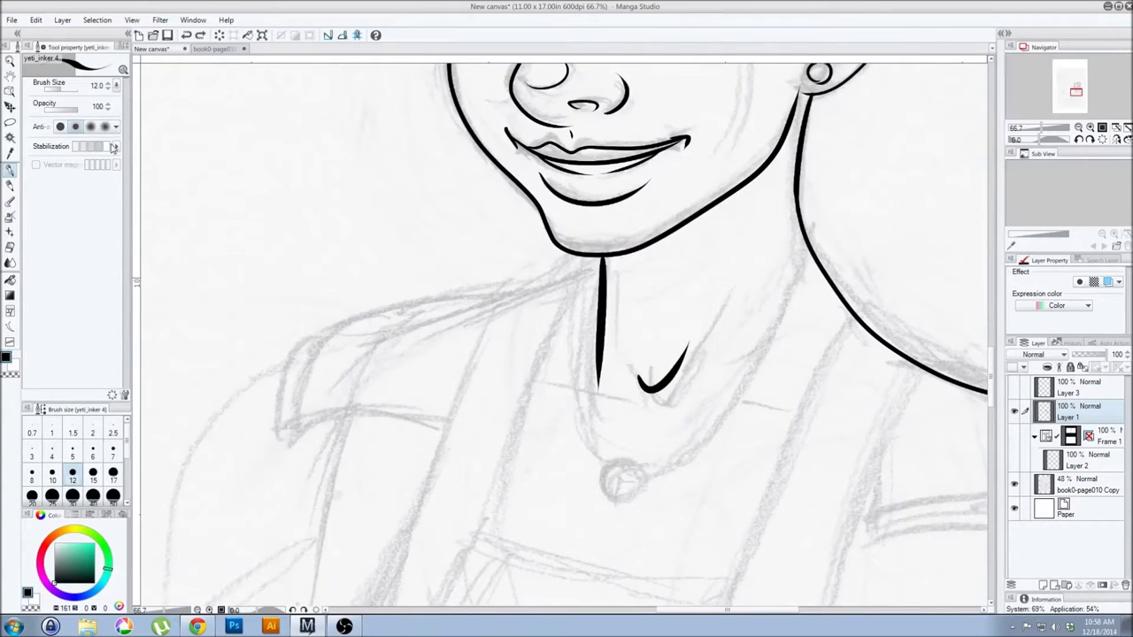
{"action": "mouse_move", "coordinate": [596, 281]}
{"action": "left_mouse_down"}
{"action": "mouse_move", "coordinate": [571, 372]}
{"action": "mouse_move", "coordinate": [772, 352]}
{"action": "mouse_move", "coordinate": [807, 228]}
{"action": "left_mouse_up"}
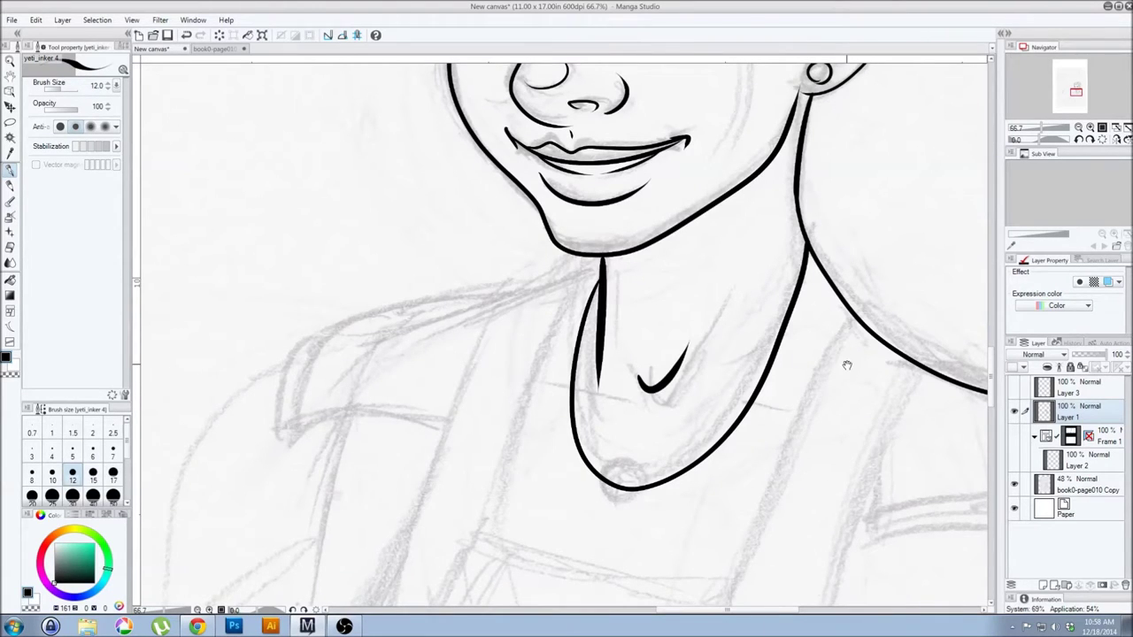
{"action": "left_click_drag", "start_coordinate": [846, 364], "coordinate": [778, 239]}
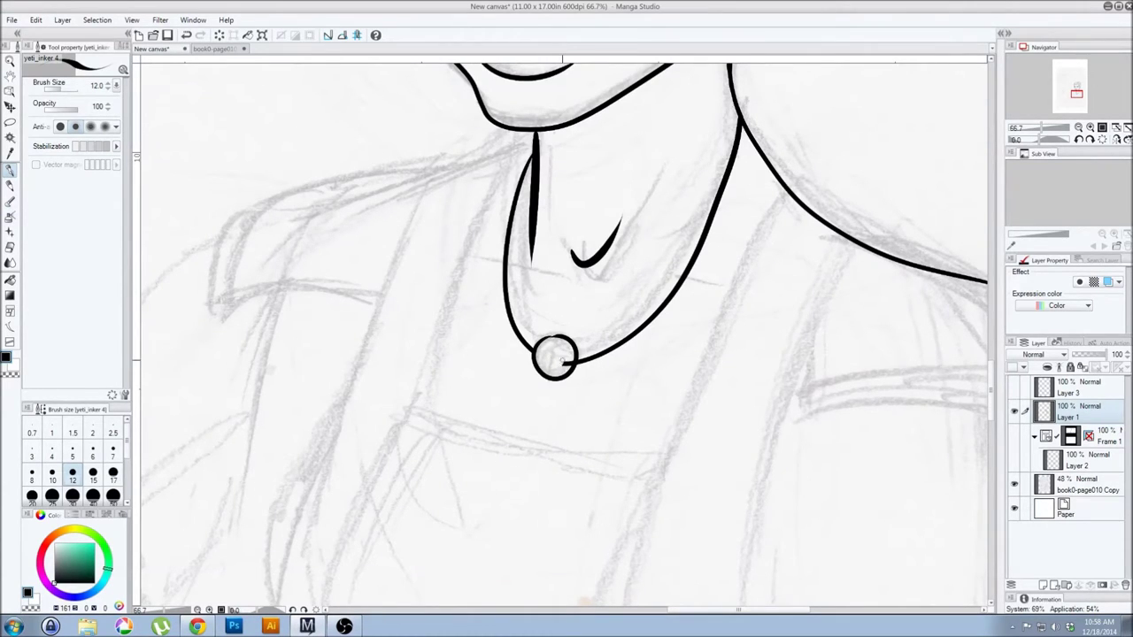
Ink the necklace's left and right strands down to the round pendant
{"action": "left_click_drag", "start_coordinate": [668, 329], "coordinate": [764, 339]}
{"action": "key", "text": "ctrl+z"}
{"action": "left_click_drag", "start_coordinate": [526, 308], "coordinate": [598, 329]}
{"action": "left_click_drag", "start_coordinate": [668, 342], "coordinate": [751, 351]}
{"action": "mouse_move", "coordinate": [582, 185]}
{"action": "left_mouse_down"}
{"action": "mouse_move", "coordinate": [726, 316]}
{"action": "mouse_move", "coordinate": [482, 434]}
{"action": "left_mouse_up"}
Ink the left neck-and-shoulder line, zoom out to the whole head and open the File menu
{"action": "mouse_move", "coordinate": [812, 133]}
{"action": "left_mouse_down"}
{"action": "mouse_move", "coordinate": [700, 292]}
{"action": "mouse_move", "coordinate": [735, 448]}
{"action": "left_mouse_up"}
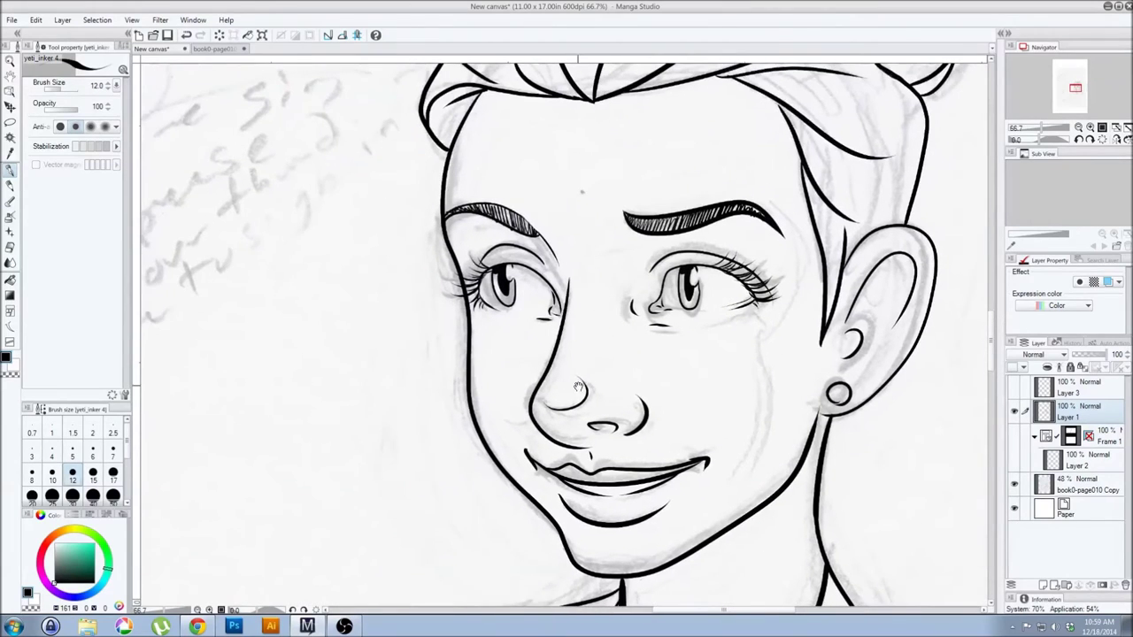
{"action": "left_click_drag", "start_coordinate": [595, 416], "coordinate": [617, 363]}
{"action": "mouse_move", "coordinate": [706, 368]}
{"action": "left_mouse_down"}
{"action": "mouse_move", "coordinate": [582, 501]}
{"action": "mouse_move", "coordinate": [523, 422]}
{"action": "left_mouse_up"}
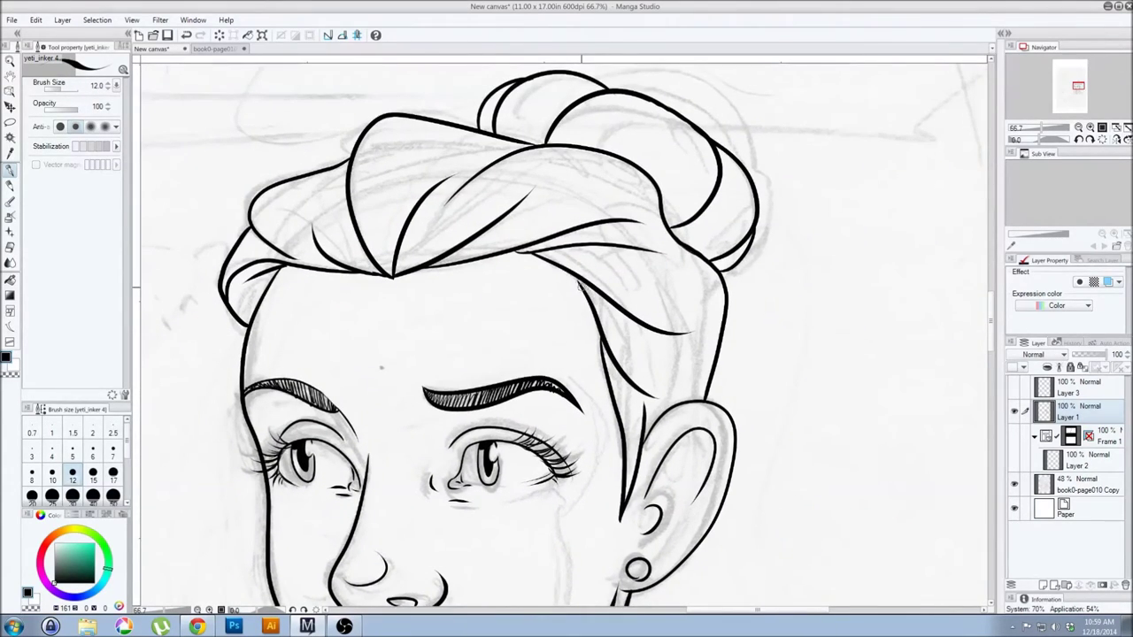
{"action": "left_click_drag", "start_coordinate": [596, 264], "coordinate": [618, 289]}
{"action": "scroll", "coordinate": [618, 289], "scroll_direction": "down", "scroll_amount": 1}
{"action": "scroll", "coordinate": [566, 297], "scroll_direction": "down", "scroll_amount": 1}
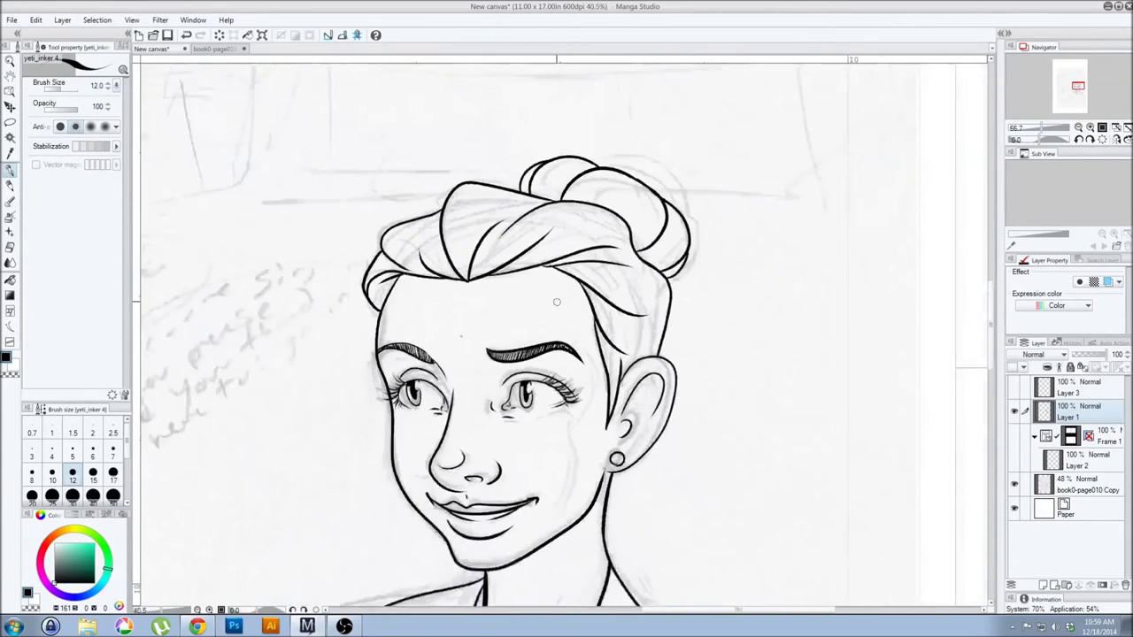
{"action": "scroll", "coordinate": [554, 304], "scroll_direction": "down", "scroll_amount": 1}
{"action": "left_click", "coordinate": [12, 20]}
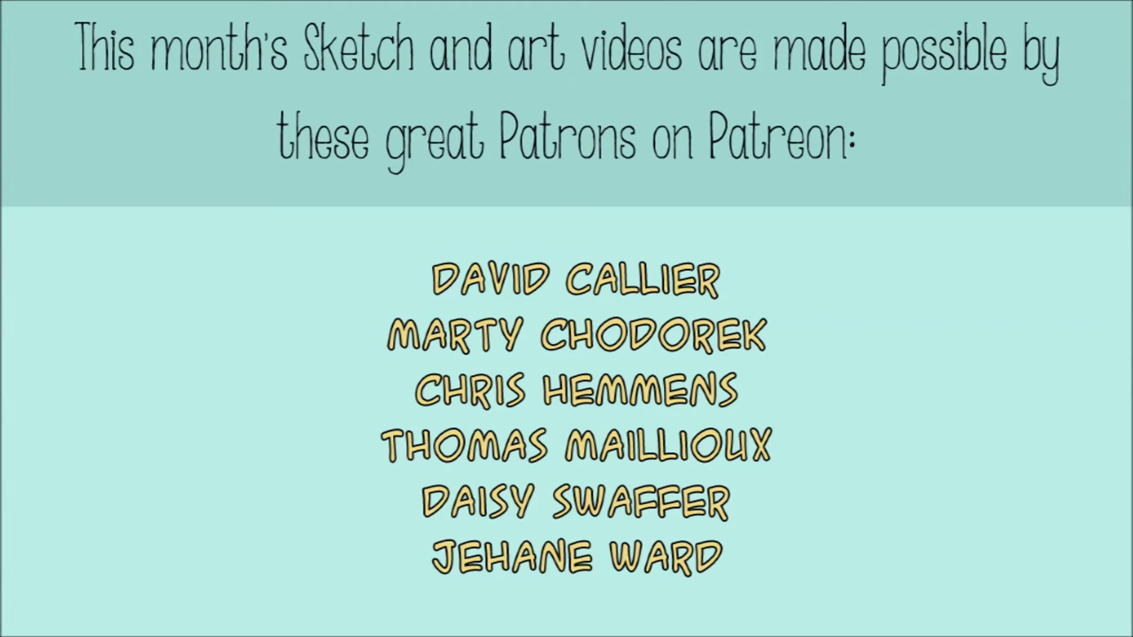